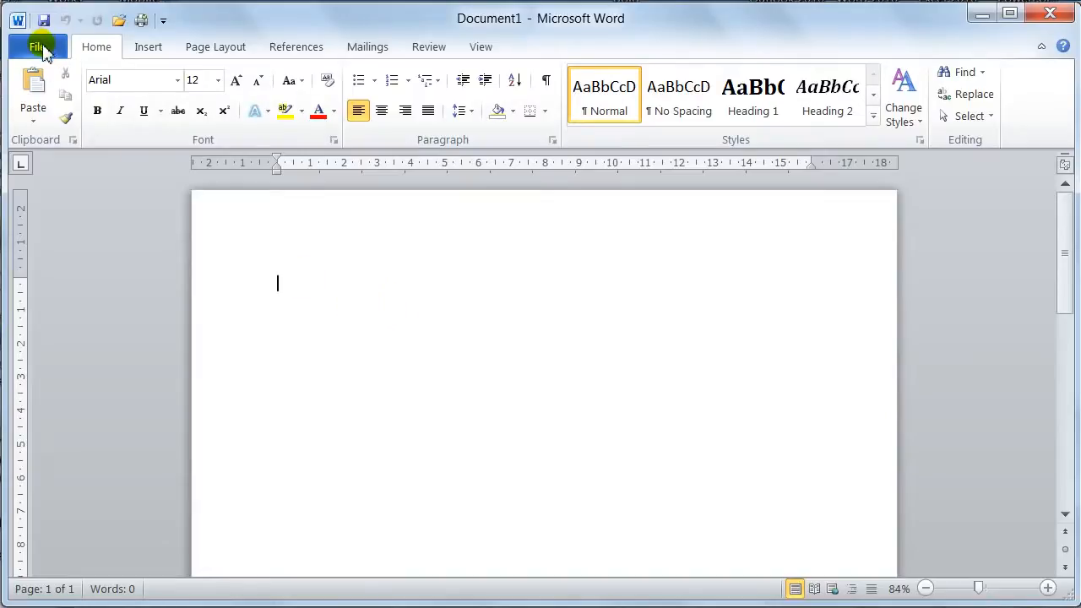
# Close the current blank document.
pyautogui.click(42, 44)
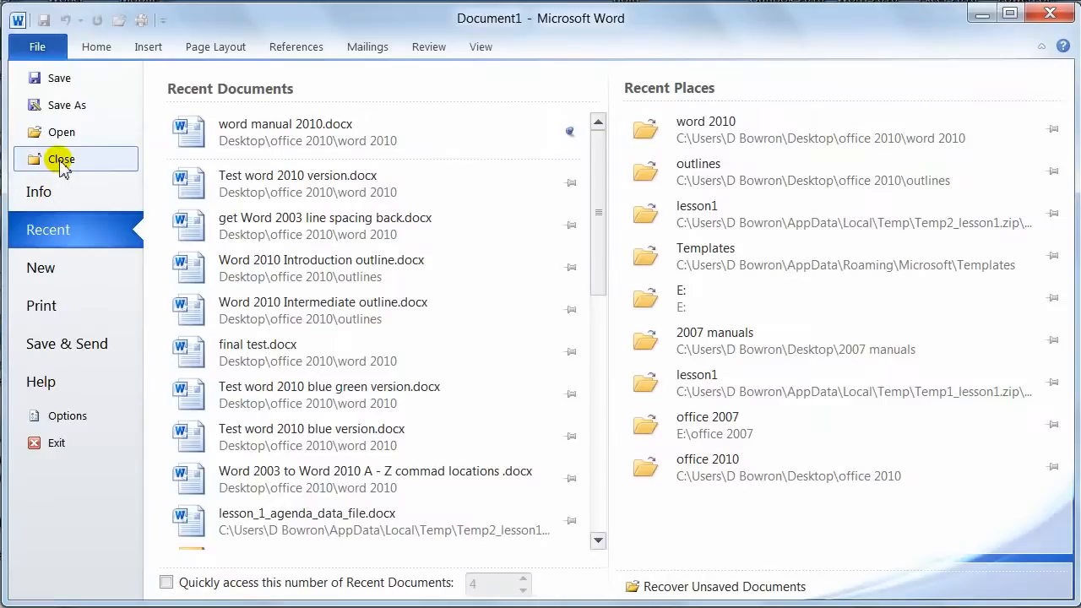
pyautogui.click(91, 45)
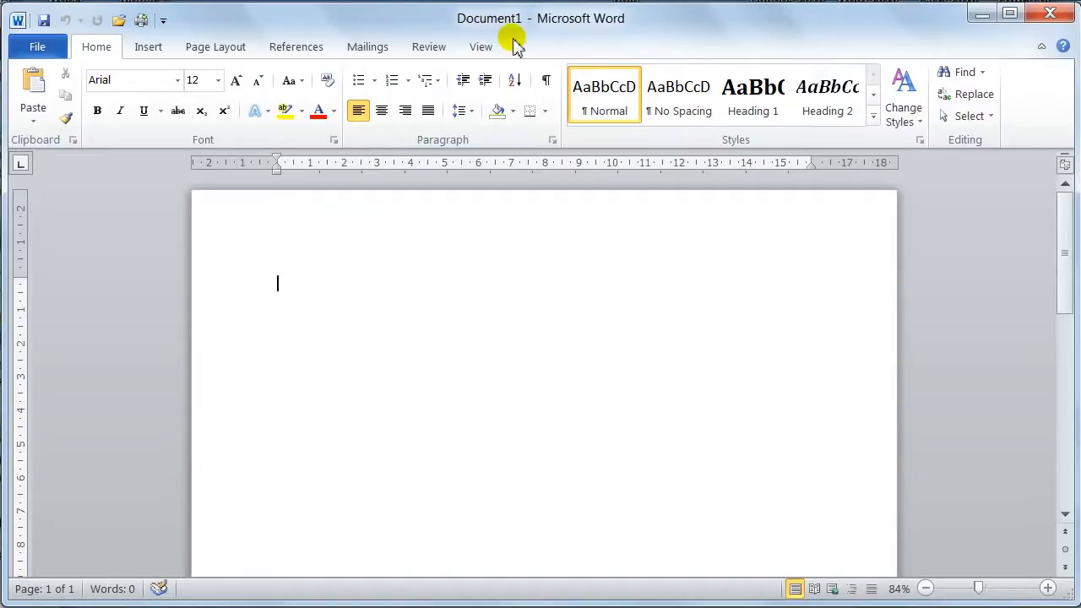
pyautogui.hotkey('ctrl', 'w')
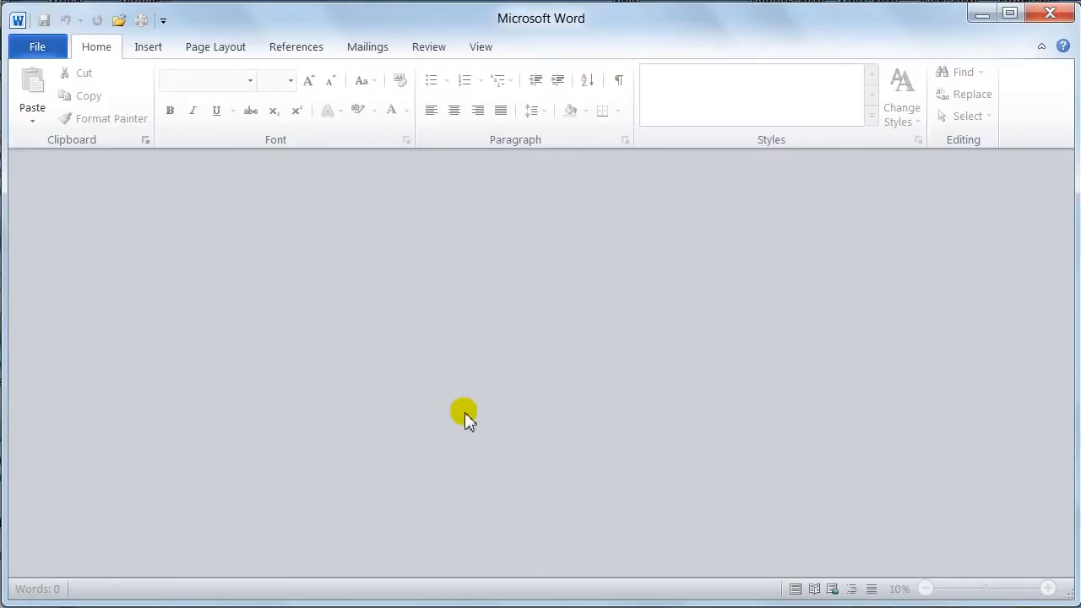
# Create a new blank document and enter the sample text fhyertyety.
pyautogui.hotkey('ctrl', 'n')
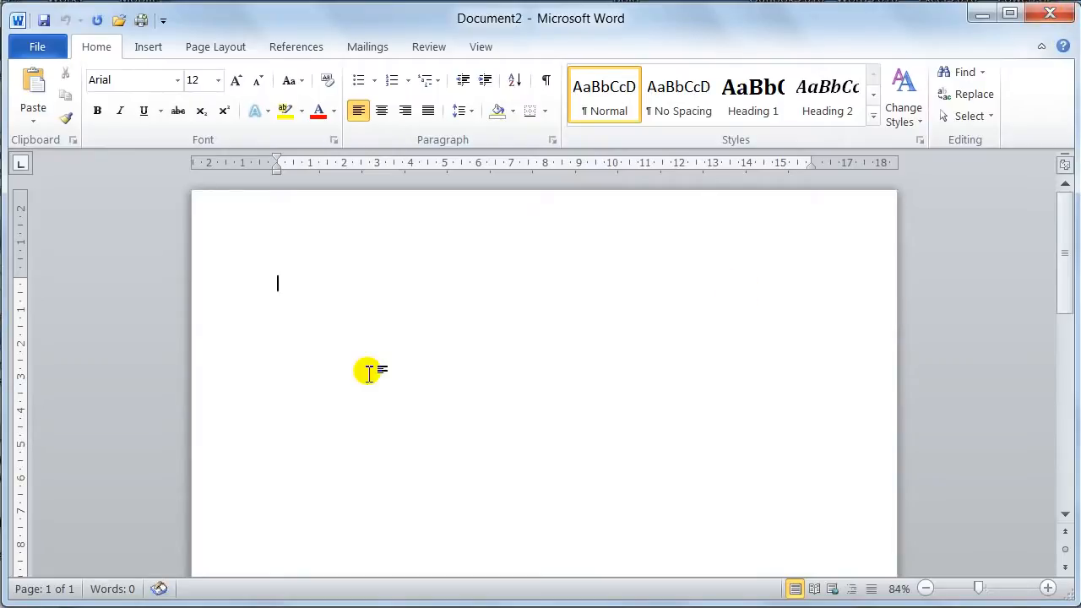
pyautogui.write('fhyertyety')
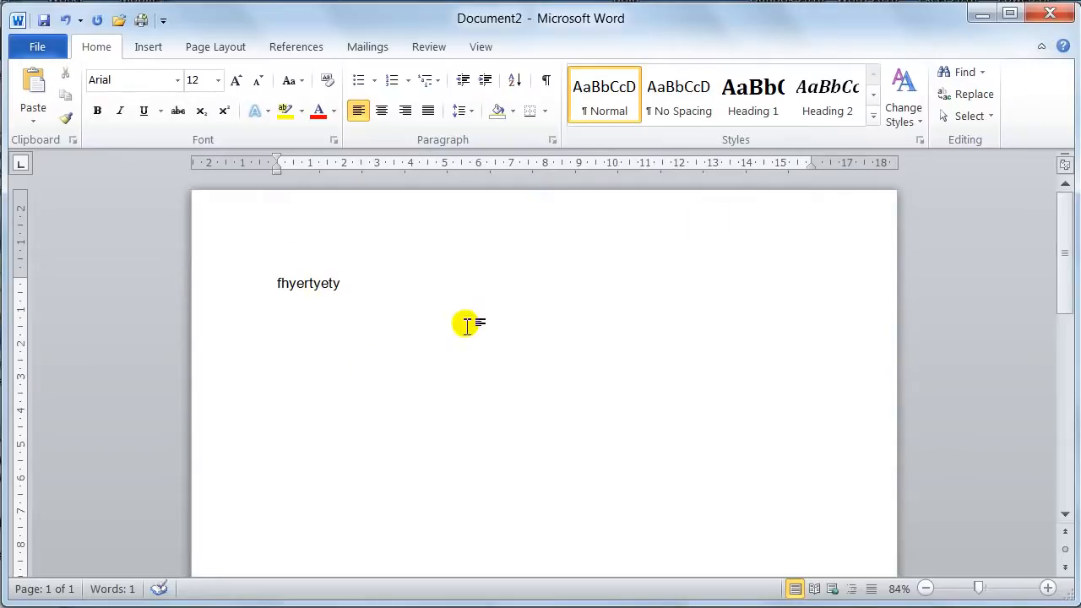
# Close Word without saving the changes to Document2.
pyautogui.click(1050, 15)
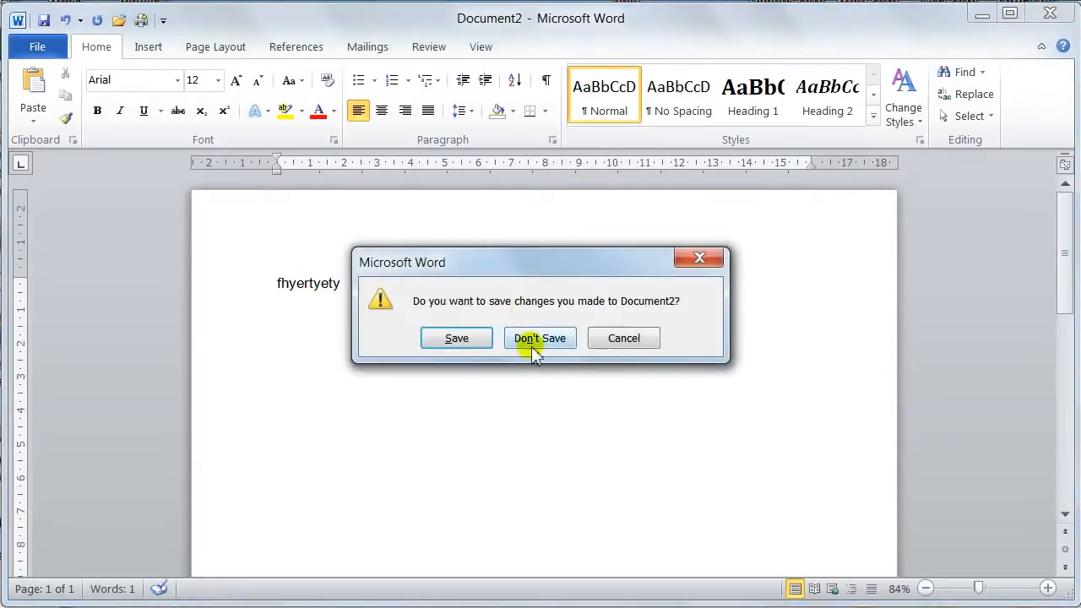
pyautogui.click(558, 341)
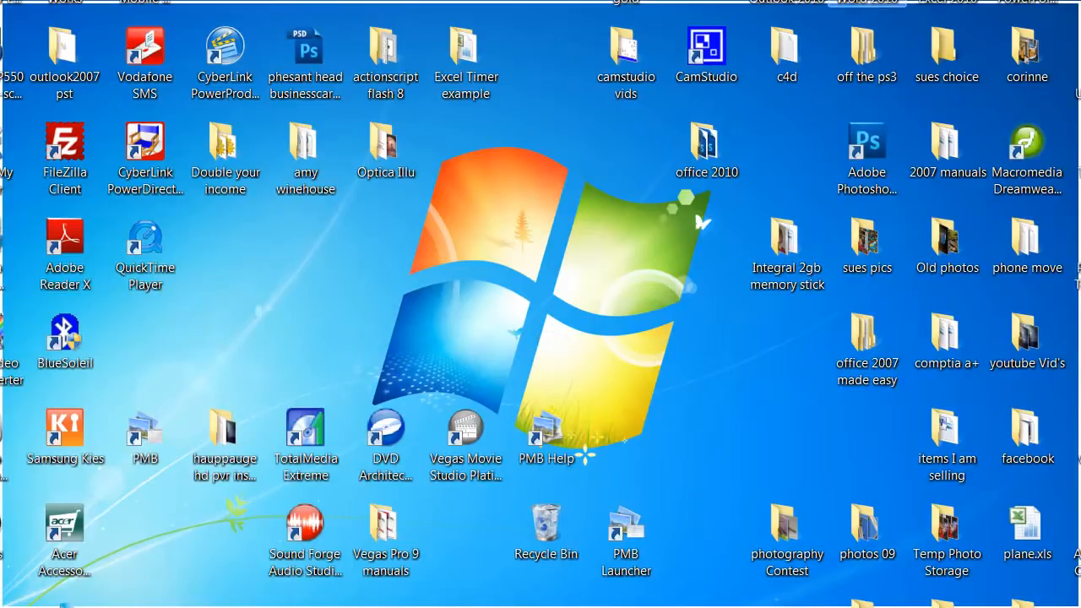
# Relaunch Word and close its blank startup document.
pyautogui.doubleClick(867, 2)
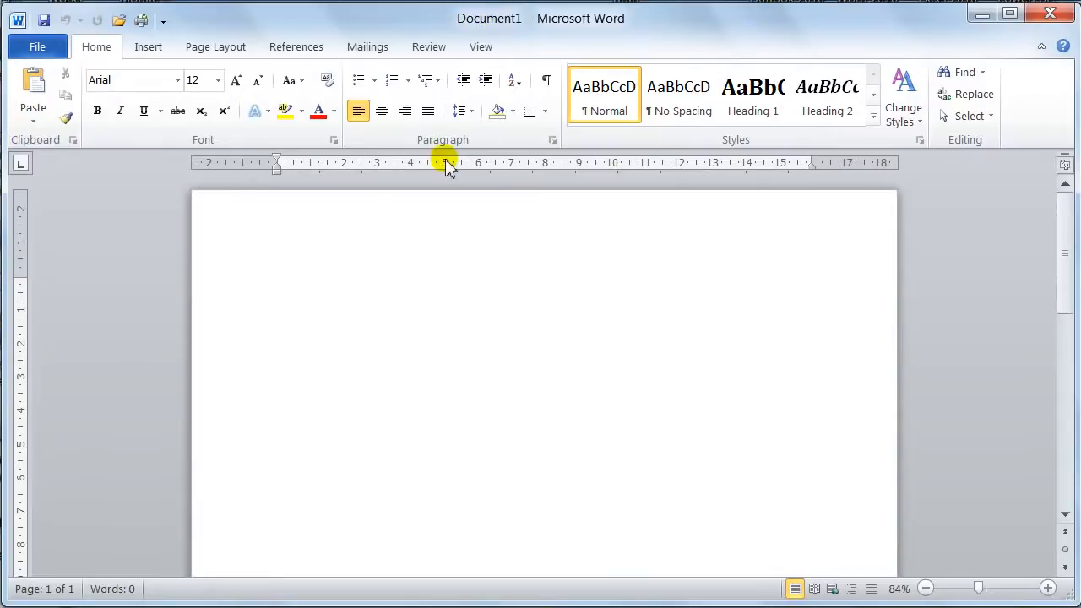
pyautogui.hotkey('ctrl', 'w')
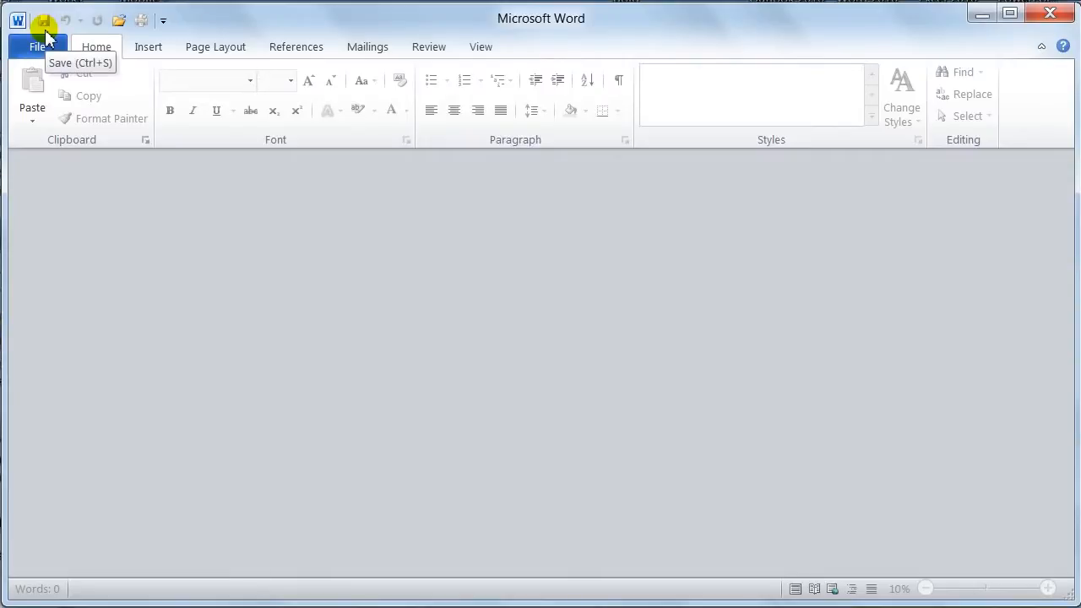
# Create a new blank document and close it again.
pyautogui.hotkey('ctrl', 'n')
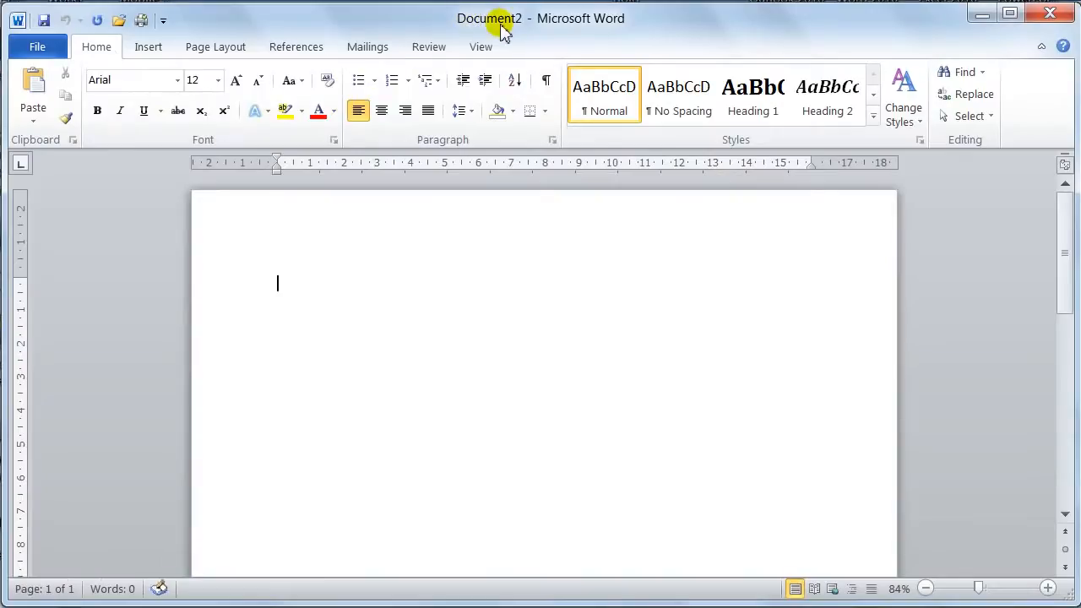
pyautogui.hotkey('ctrl', 'w')
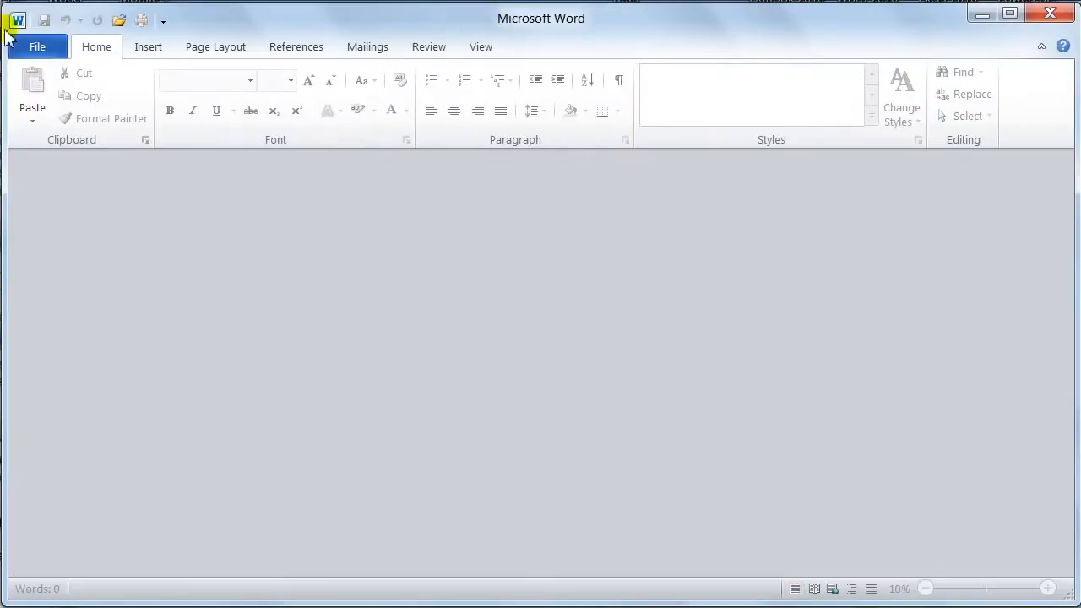
# Create a new blank document from the Available Templates gallery.
pyautogui.click(42, 49)
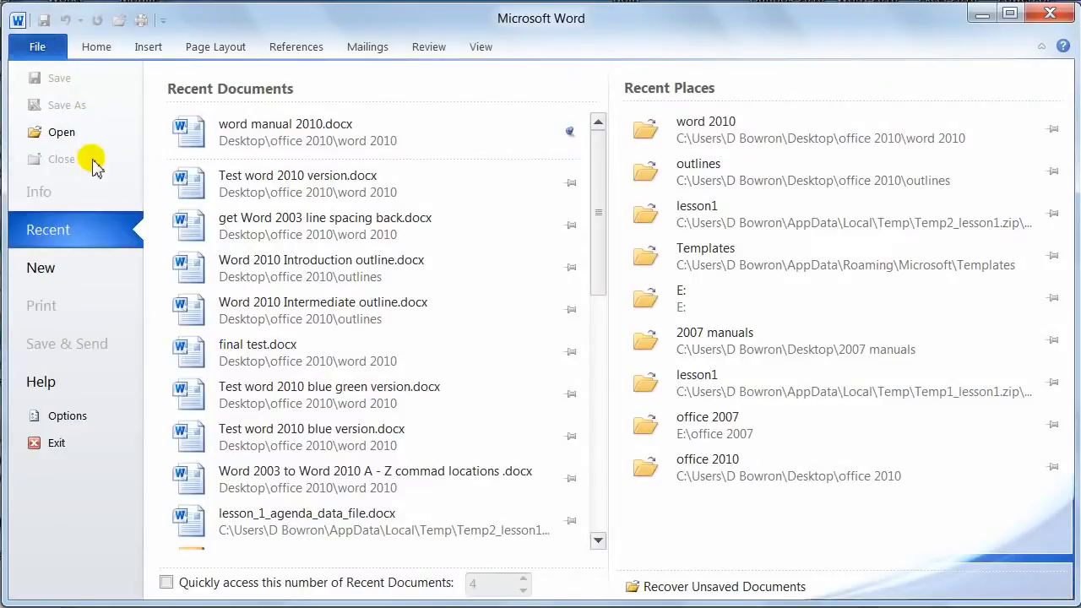
pyautogui.click(67, 271)
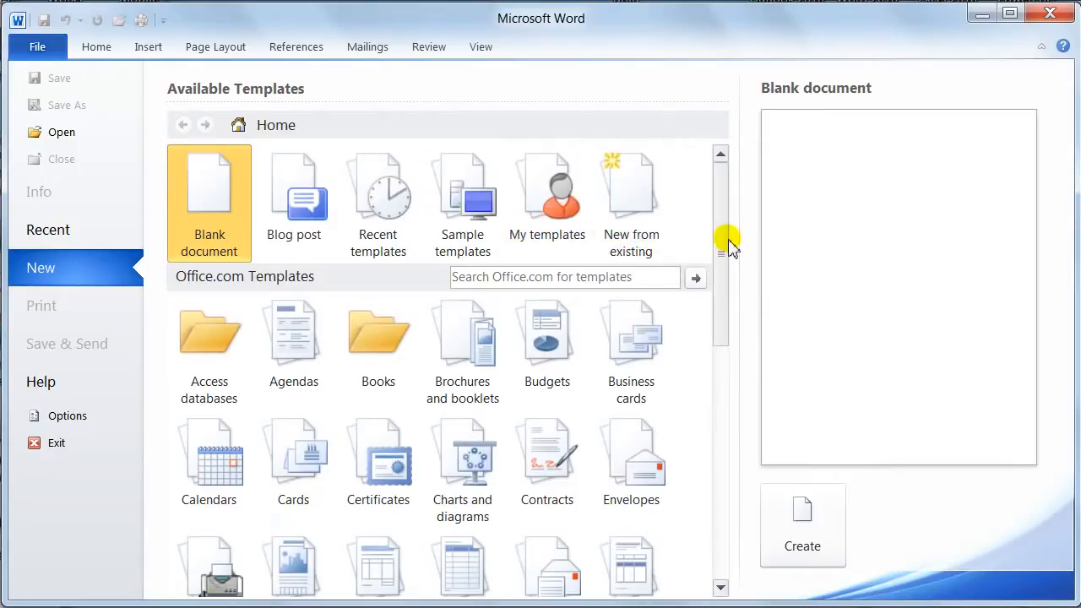
pyautogui.moveTo(719, 243); pyautogui.dragTo(725, 315)
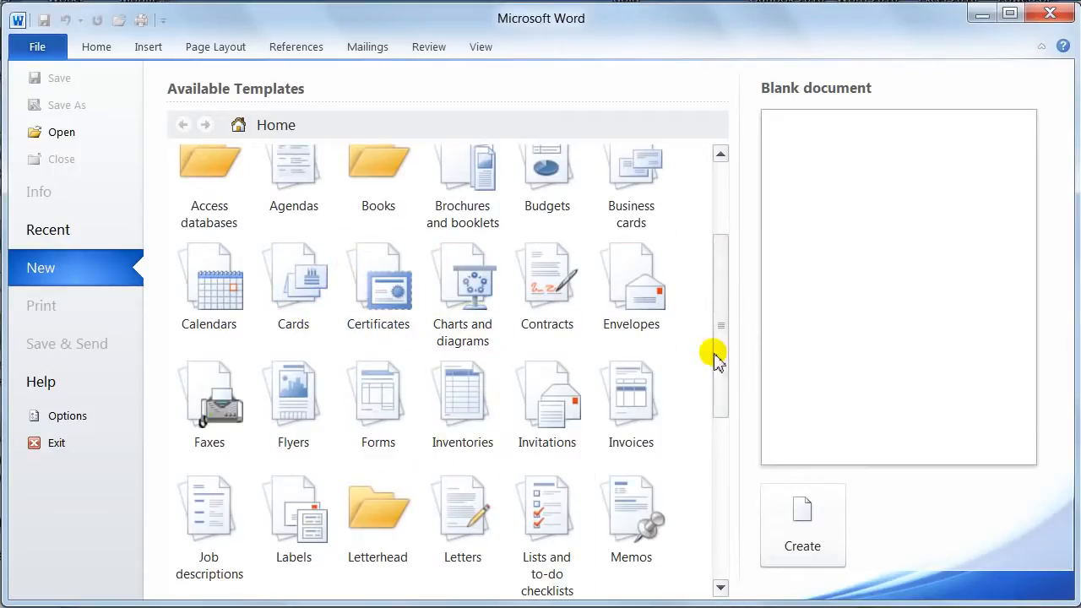
pyautogui.moveTo(724, 361); pyautogui.dragTo(719, 248)
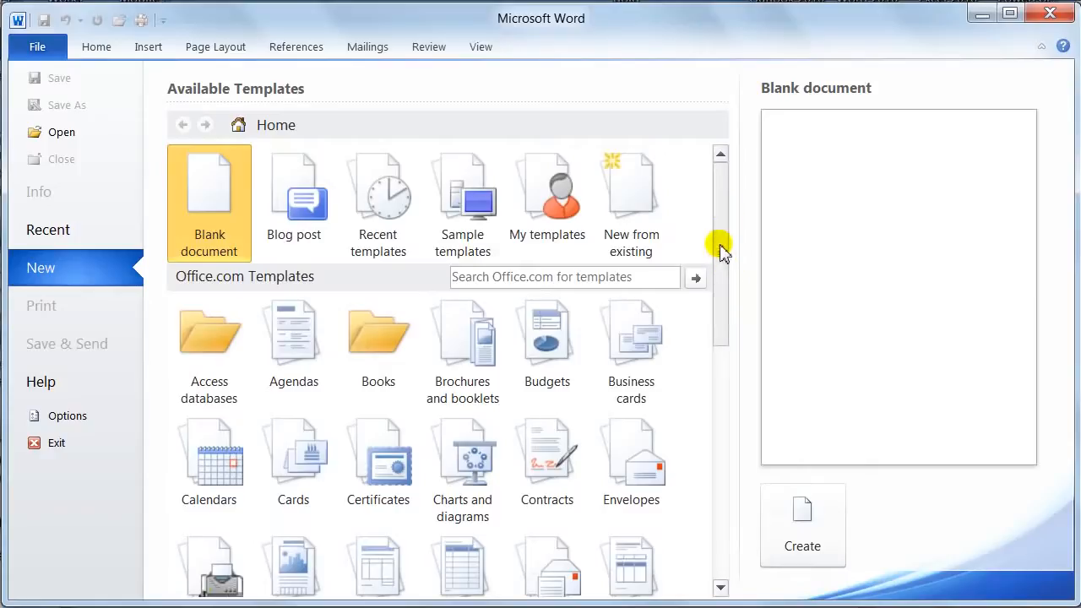
pyautogui.doubleClick(211, 207)
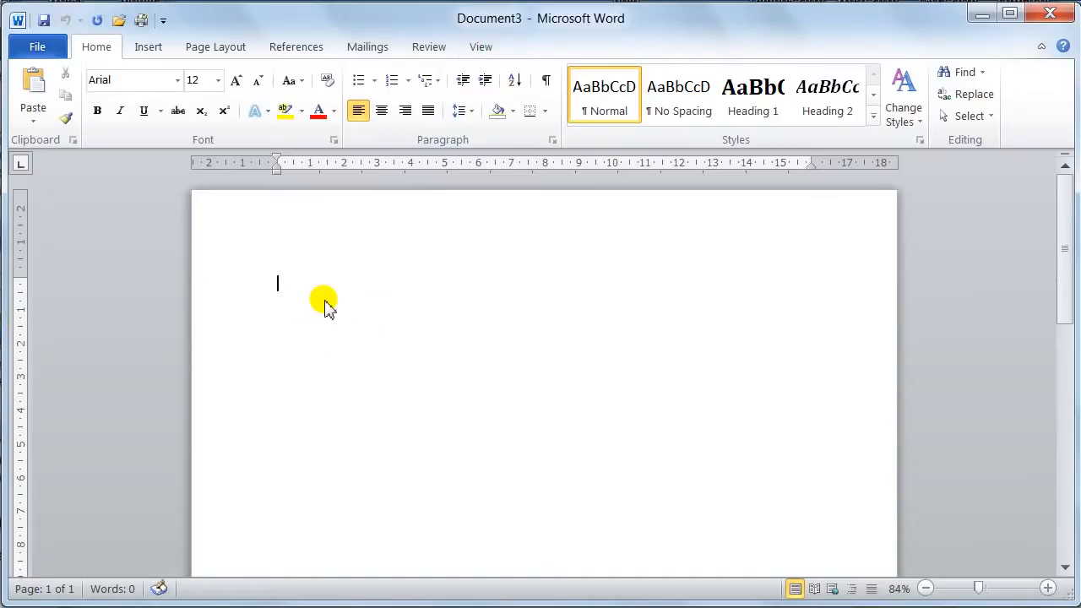
# Paste the copied Word Environment text into the document.
pyautogui.write('The Word Environment  Microsoft Word 2010 is the second new version of Word since Word 2003. The first was Word 2007. These recent new versions have brought many useful and new features to the program along with important changes to the user interface that are designed to improve access to all of word’s commands, in just two clicks of the mouse.  If you are an experienced word user, you will notice the new interface is vastly different than the previous versions. Even experienced word users will have to reacquaint themselves with the new interface and the new items within it.  If this is the first time you have used Word 2010 "Word twenty ten" the first thing to notice is the, new layout of the interface, the new ribbon replaces the old menus, toolbars, and most of the task panes found in word 2003 or previous versions.')
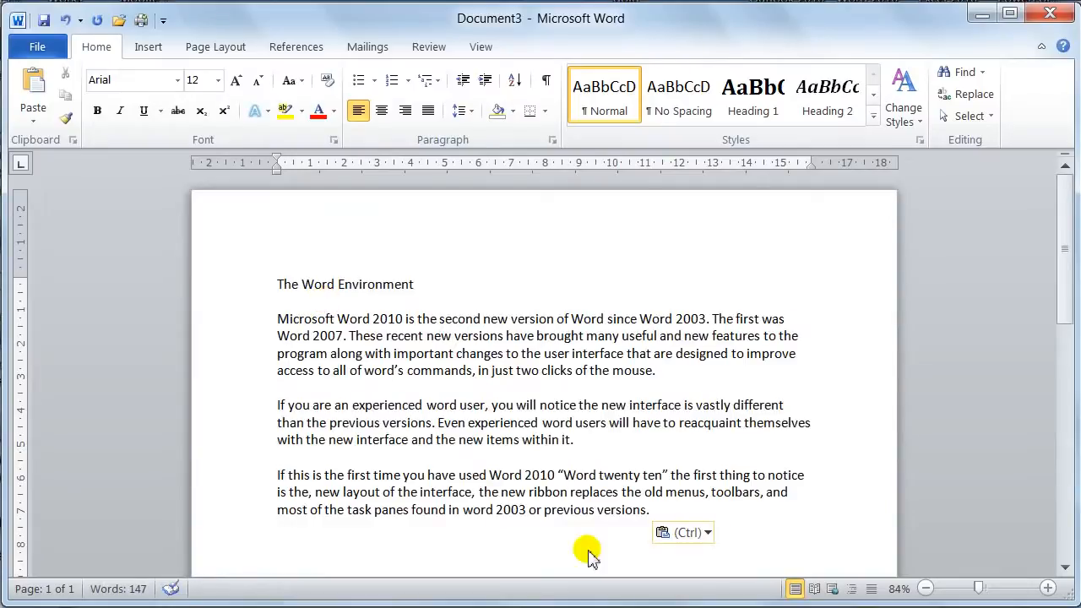
pyautogui.click(648, 512)
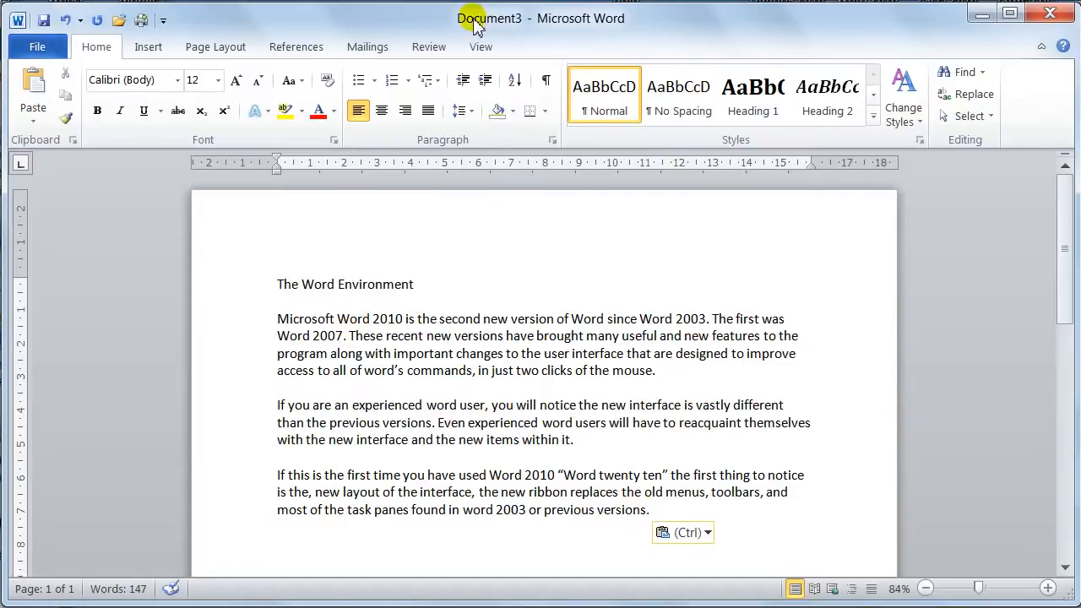
# Start Save As and browse to the Desktop's office 2010 \ word 2010 folder.
pyautogui.click(53, 57)
pyautogui.click(84, 105)
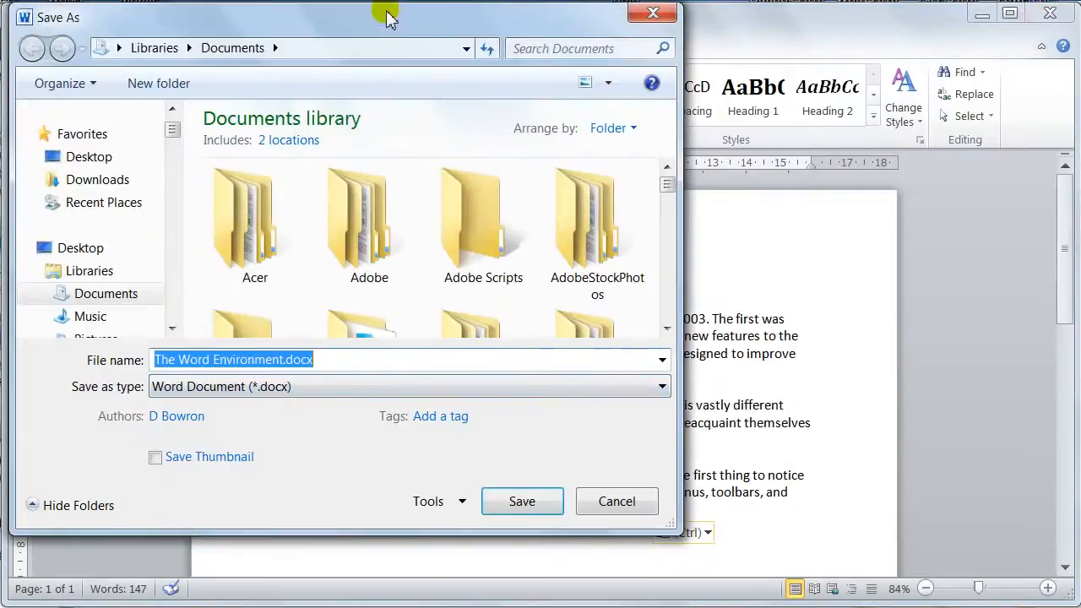
pyautogui.moveTo(385, 25); pyautogui.dragTo(635, 69)
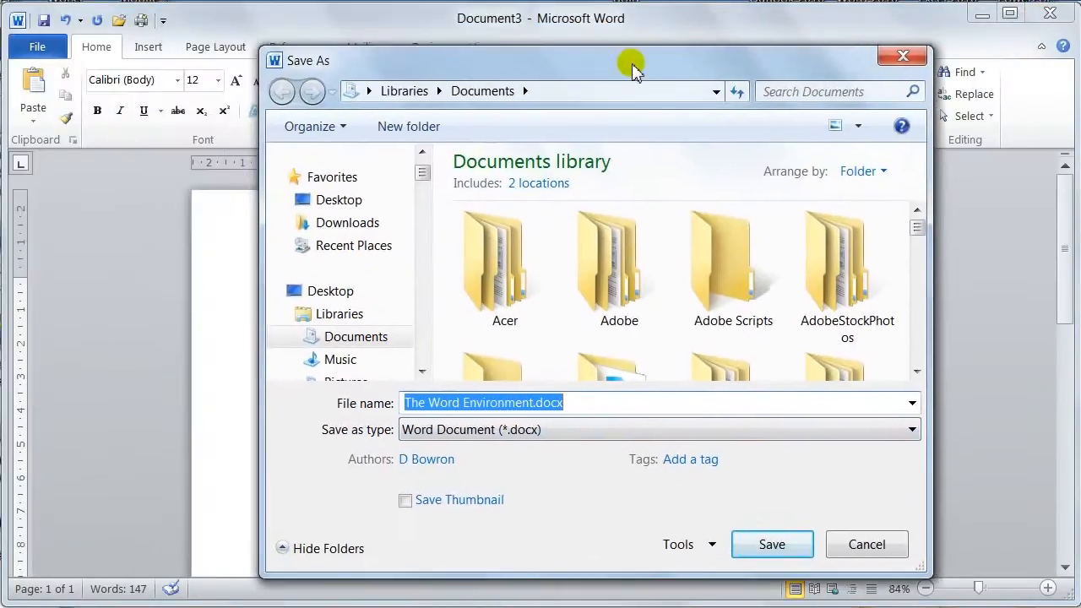
pyautogui.click(331, 200)
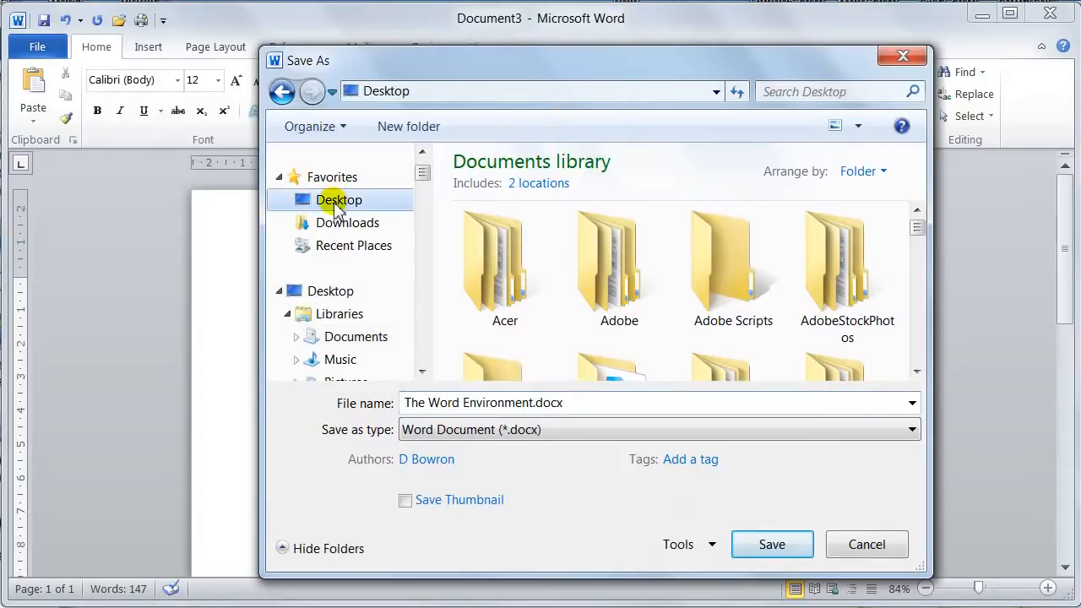
pyautogui.doubleClick(506, 288)
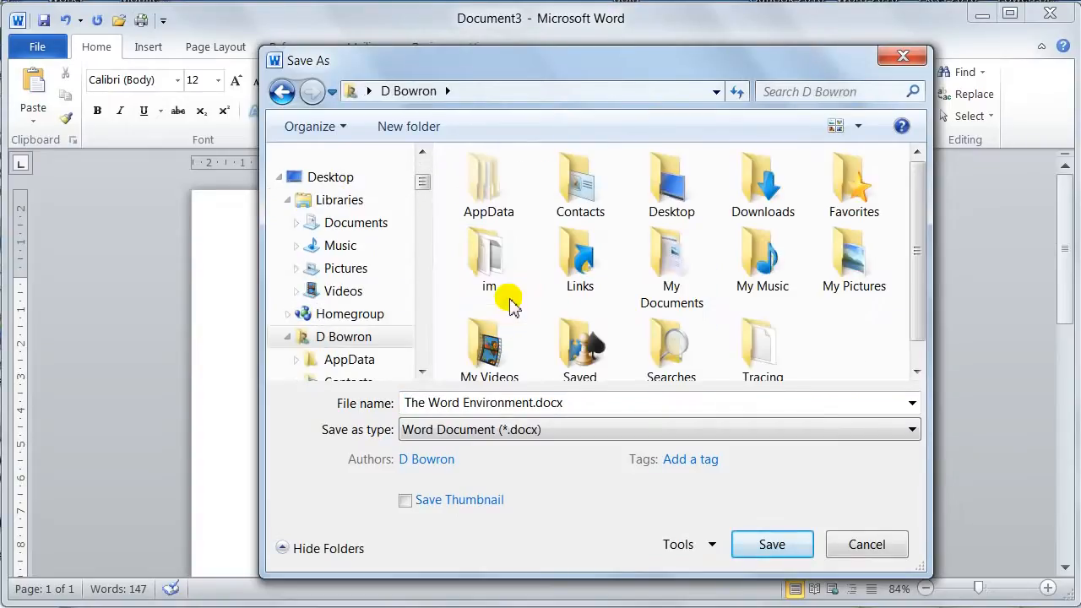
pyautogui.doubleClick(676, 201)
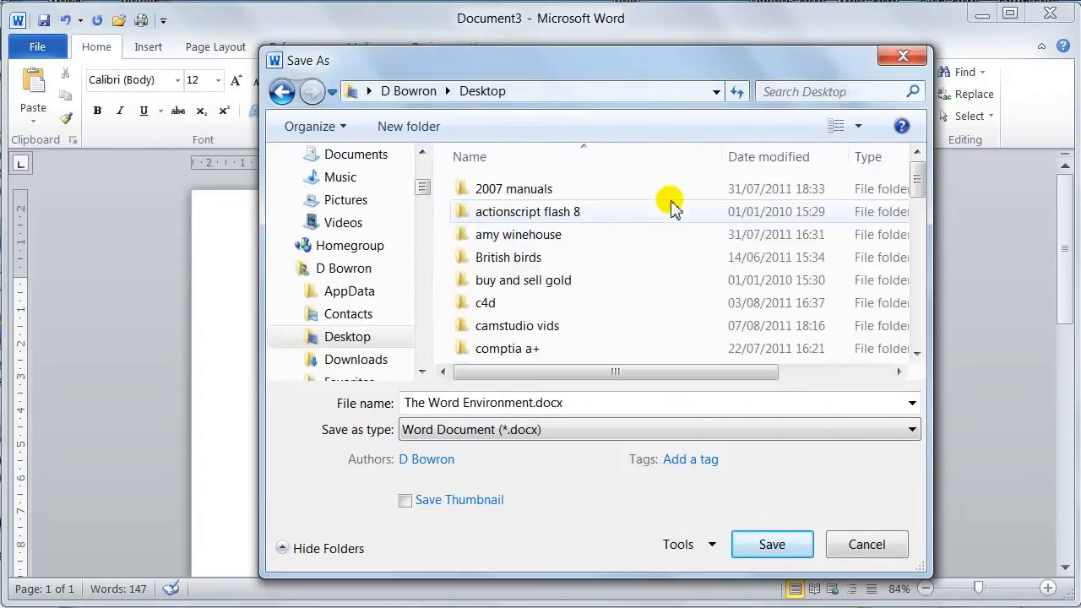
pyautogui.scroll(-1, 612, 247)
pyautogui.scroll(-4, 612, 247)
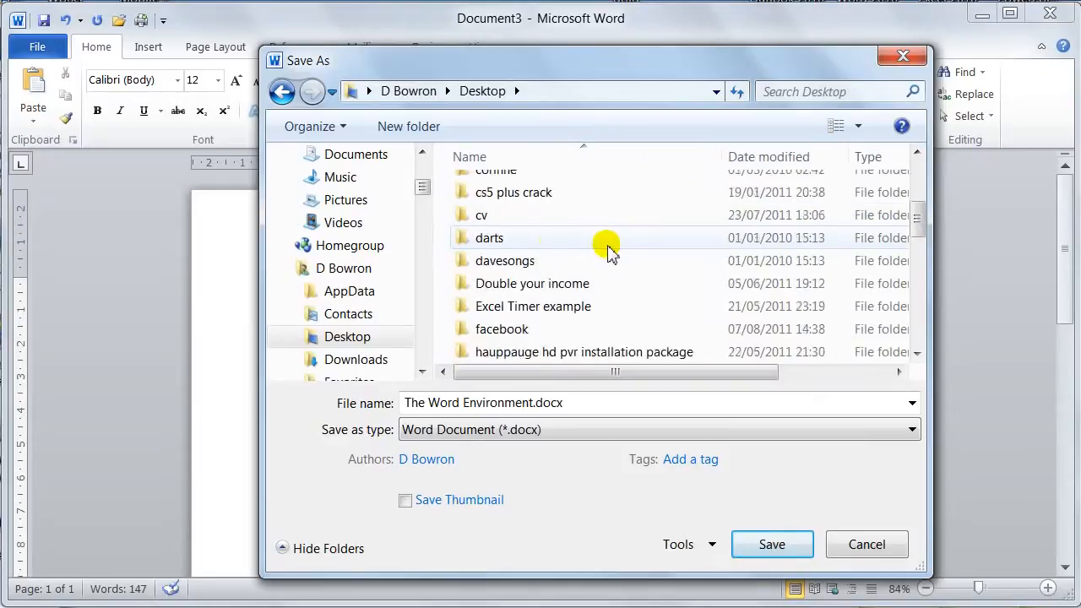
pyautogui.doubleClick(514, 329)
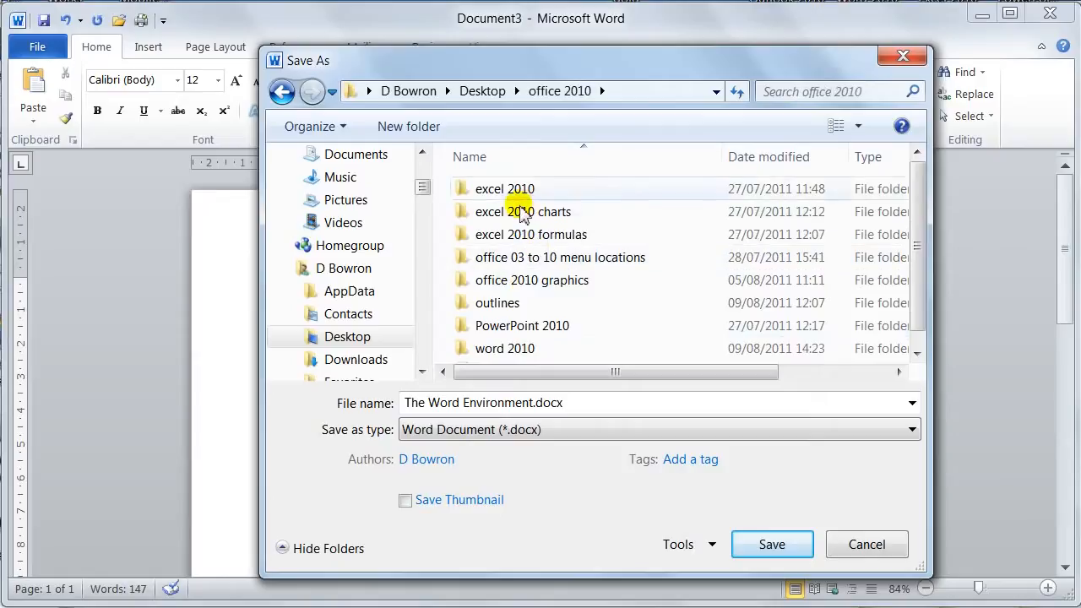
pyautogui.doubleClick(506, 348)
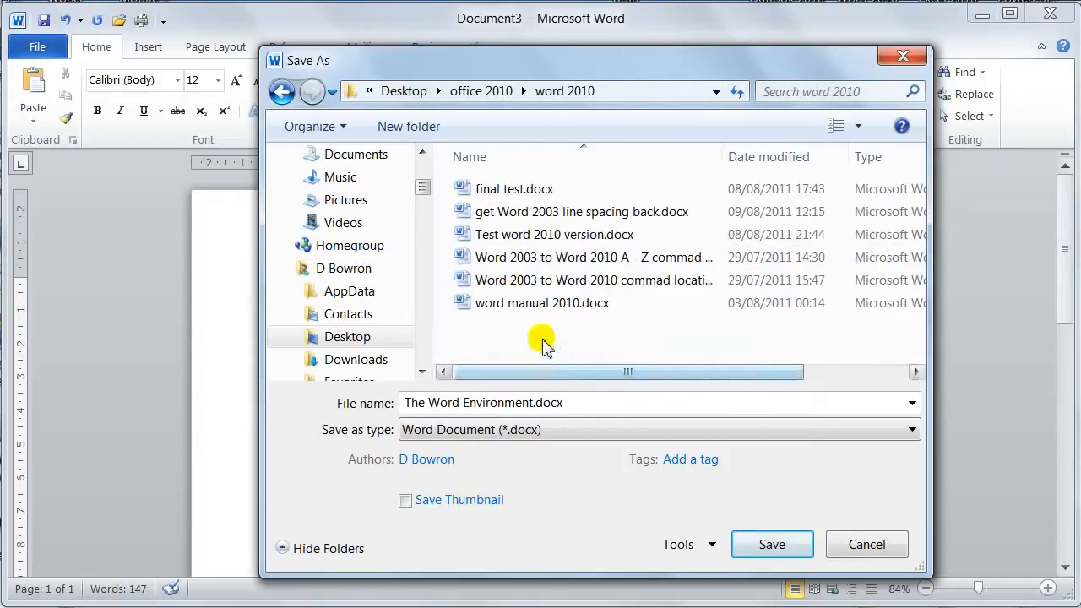
# Save the document there as save test.docx.
pyautogui.click(534, 406)
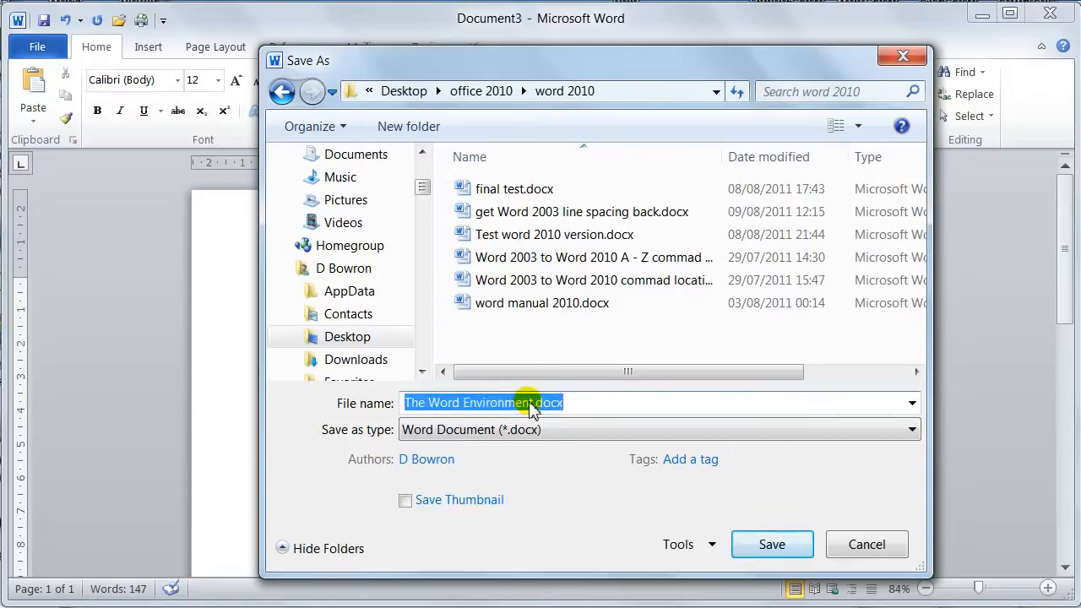
pyautogui.moveTo(534, 406); pyautogui.dragTo(393, 394)
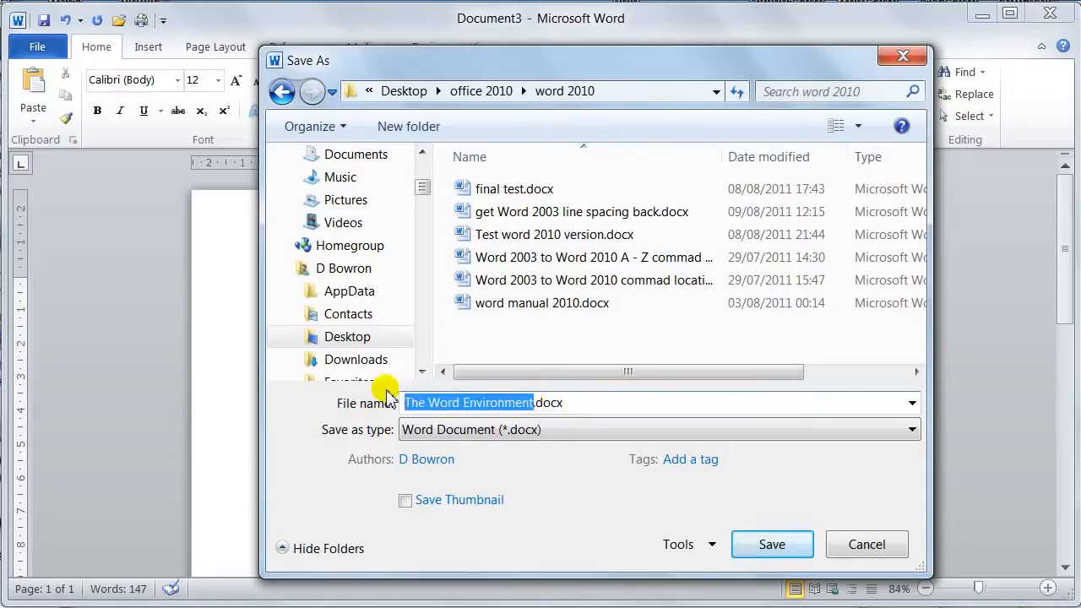
pyautogui.write('save test')
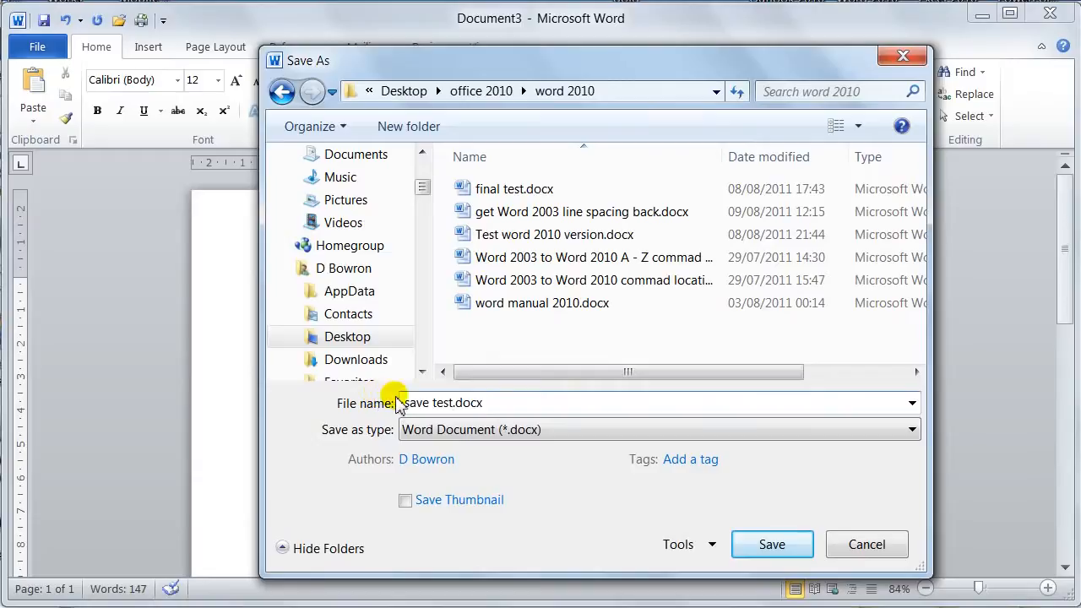
pyautogui.click(772, 547)
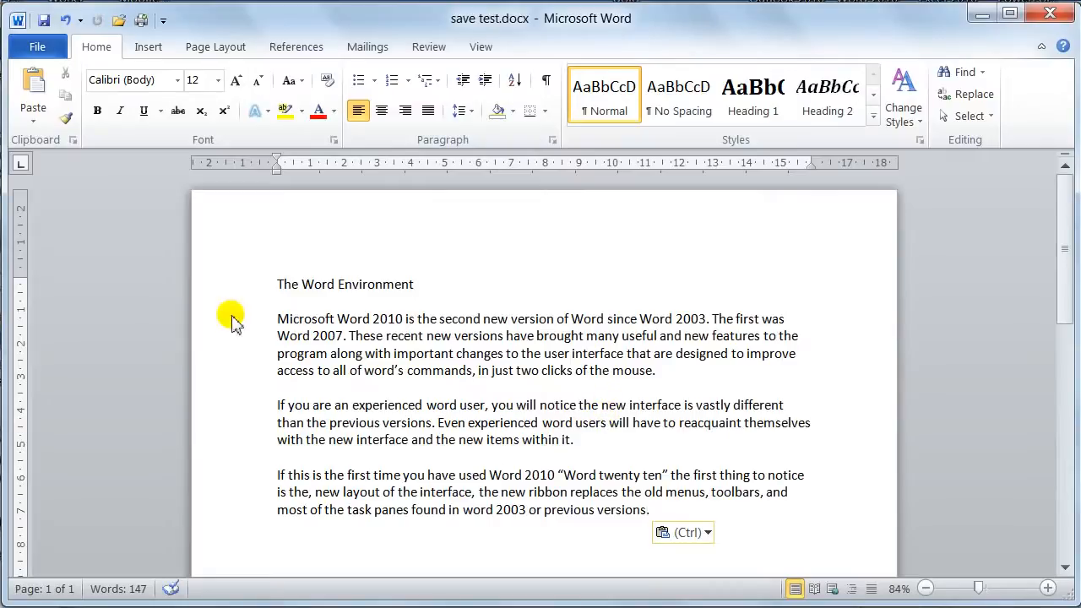
# Close the save test document.
pyautogui.click(36, 42)
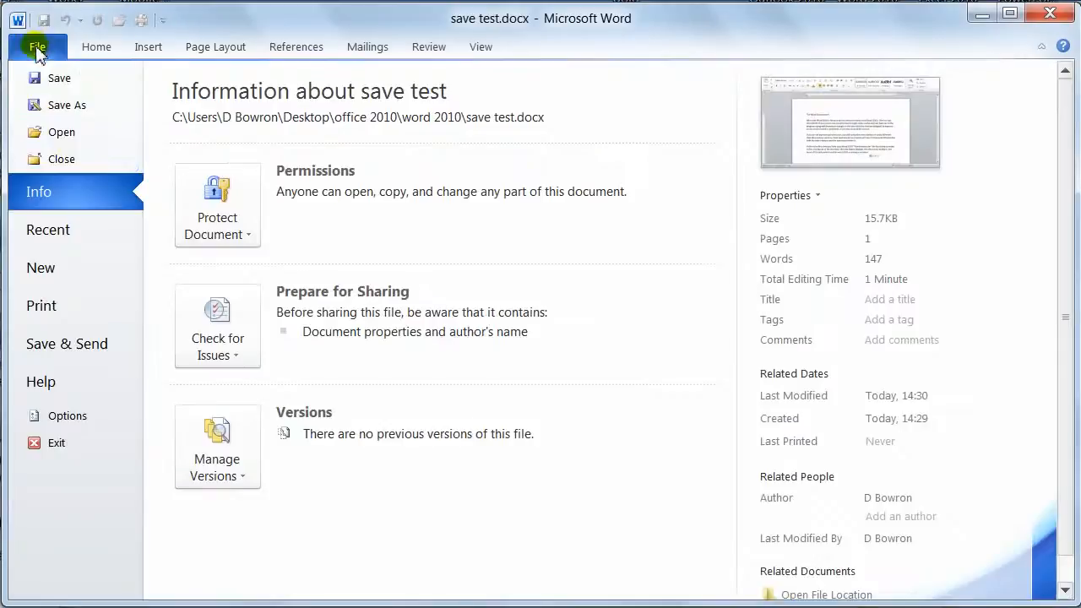
pyautogui.click(59, 160)
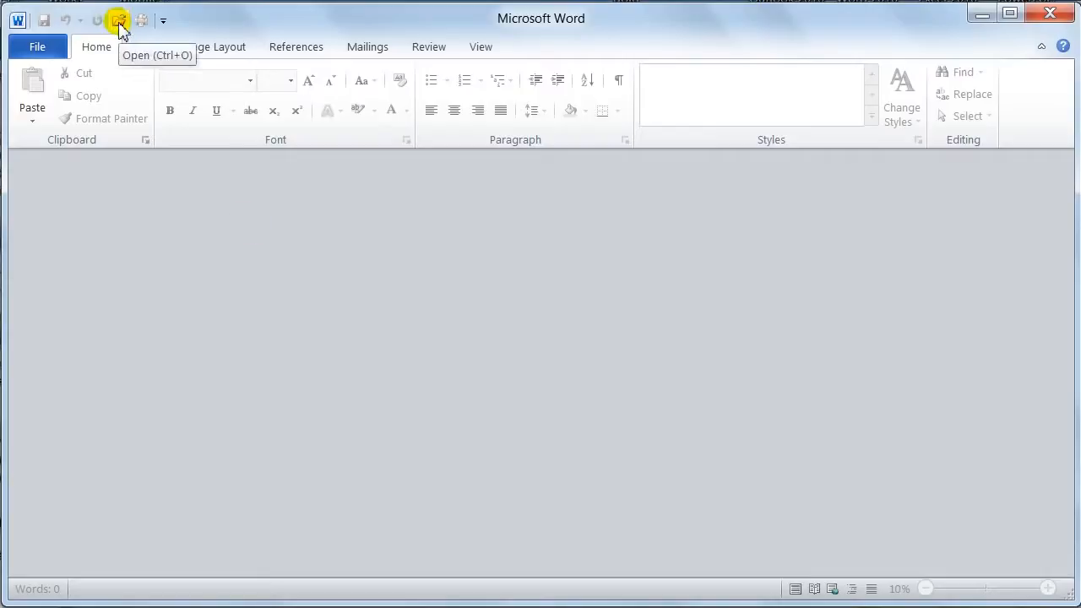
# Bring up the Open dialog for the word 2010 folder and cancel it.
pyautogui.click(40, 48)
pyautogui.click(52, 132)
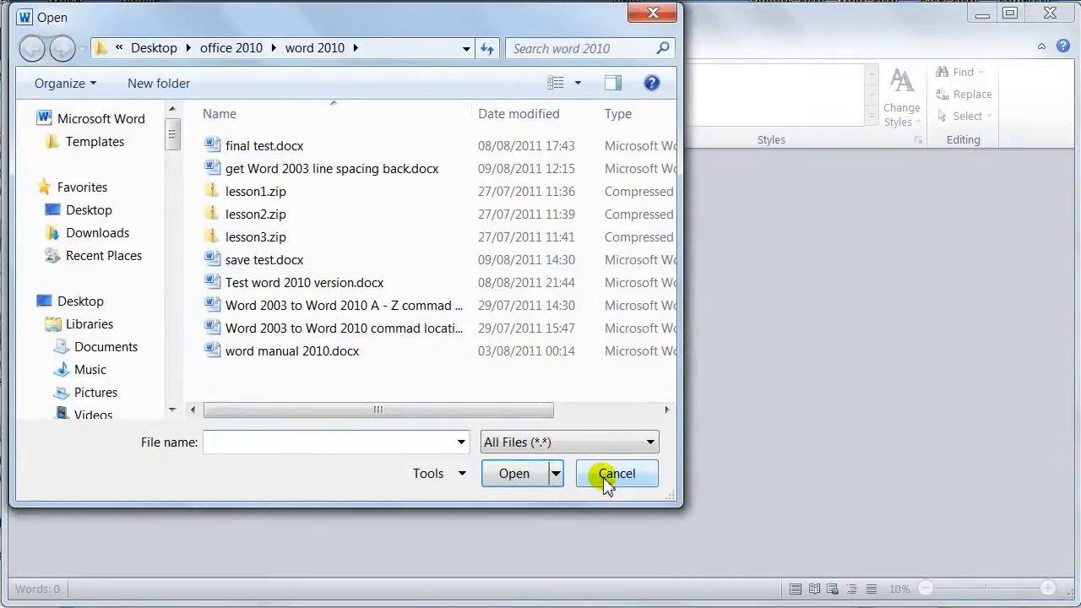
pyautogui.click(612, 475)
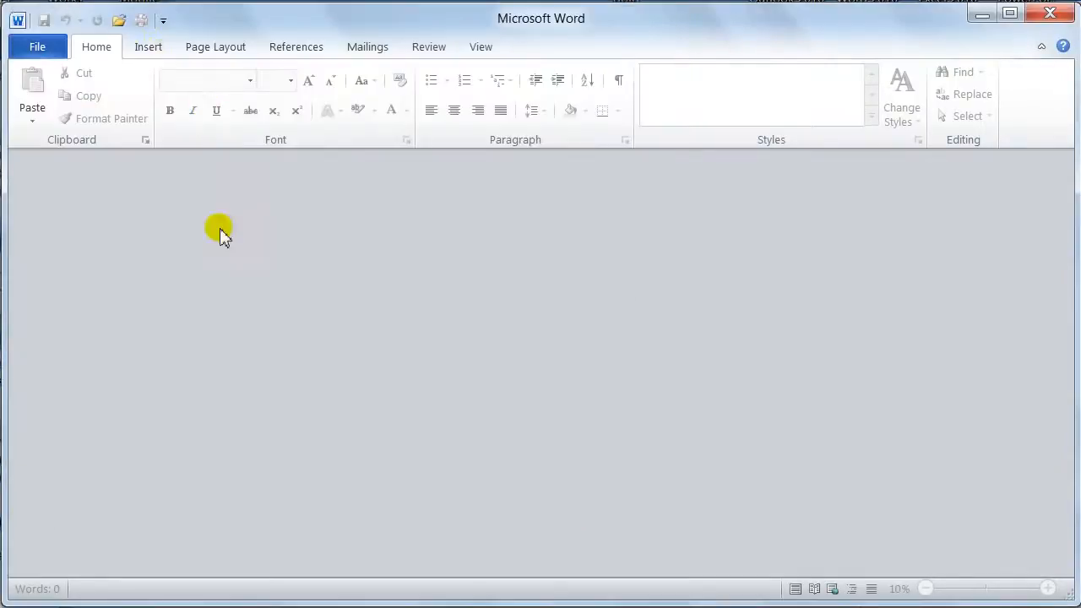
# Open save test.docx from the word 2010 folder.
pyautogui.click(120, 20)
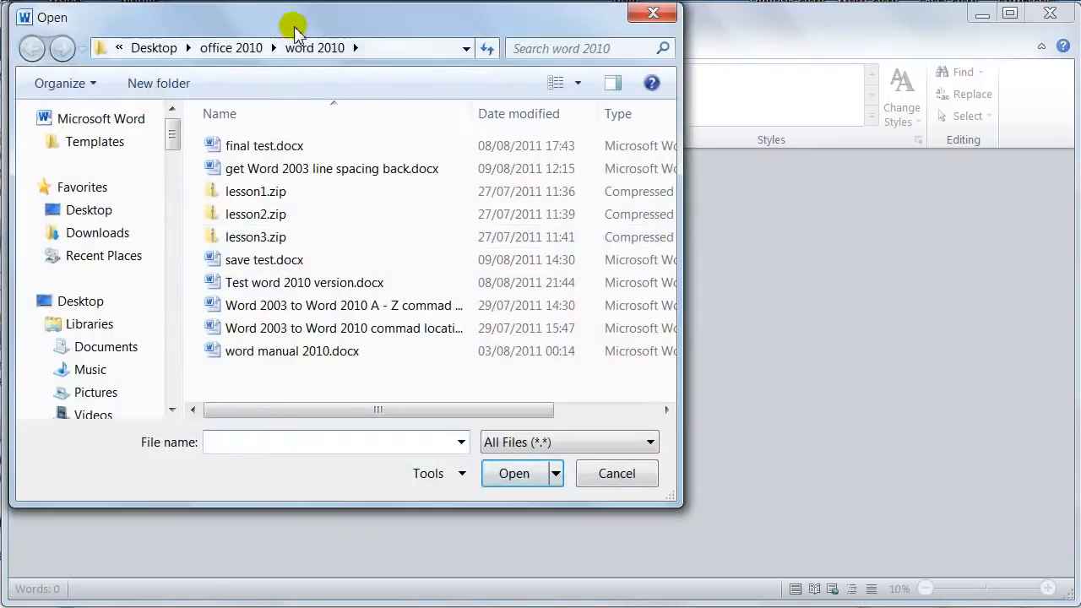
pyautogui.moveTo(296, 30); pyautogui.dragTo(397, 55)
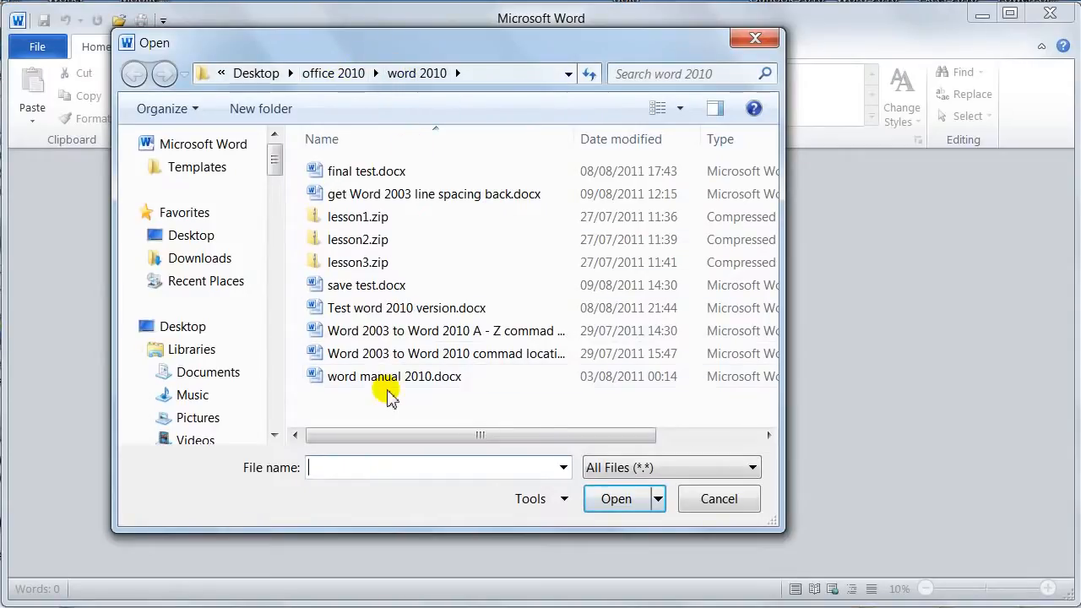
pyautogui.doubleClick(320, 287)
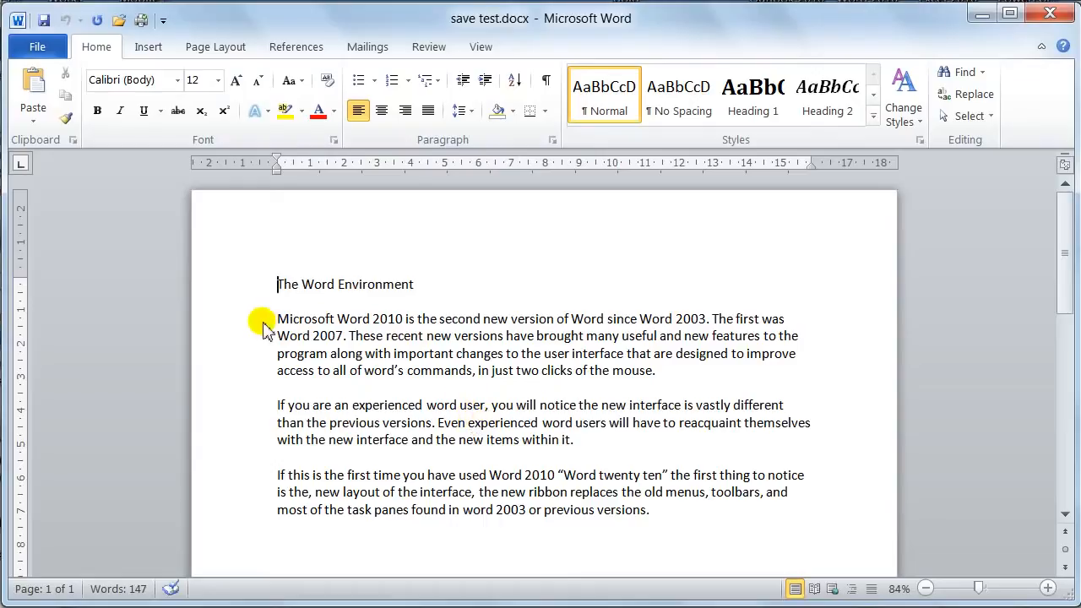
# Colour the first body paragraph red and the second paragraph green.
pyautogui.moveTo(265, 324); pyautogui.dragTo(338, 380)
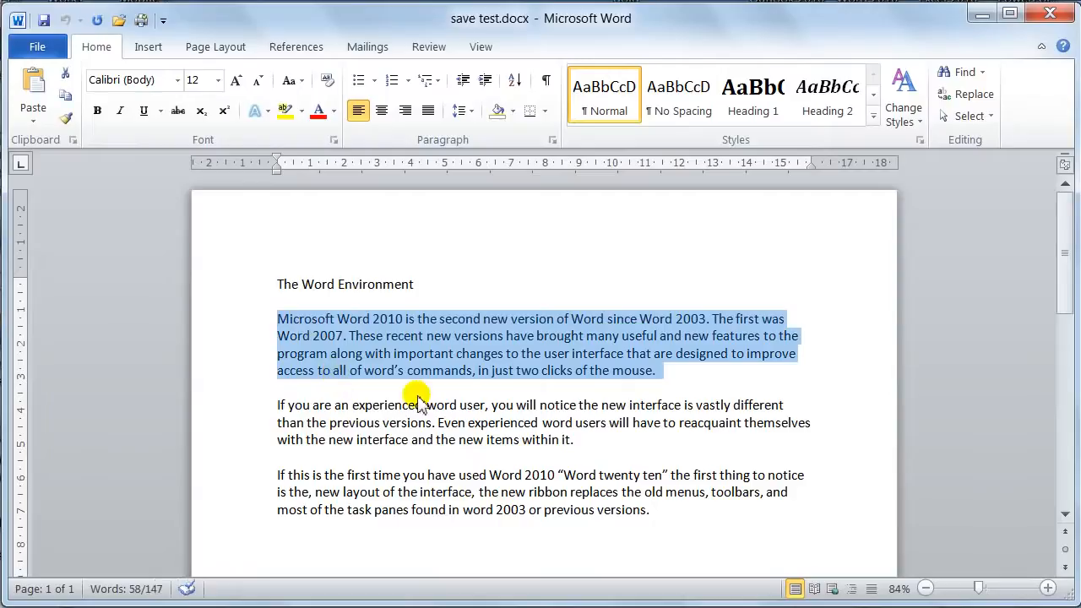
pyautogui.click(318, 111)
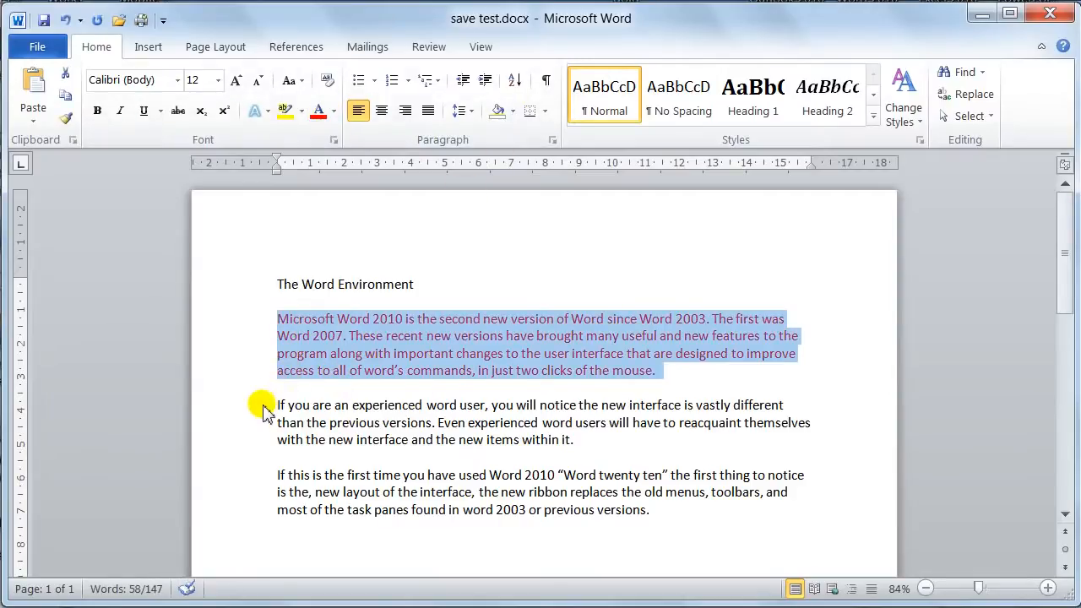
pyautogui.moveTo(261, 406); pyautogui.dragTo(261, 439)
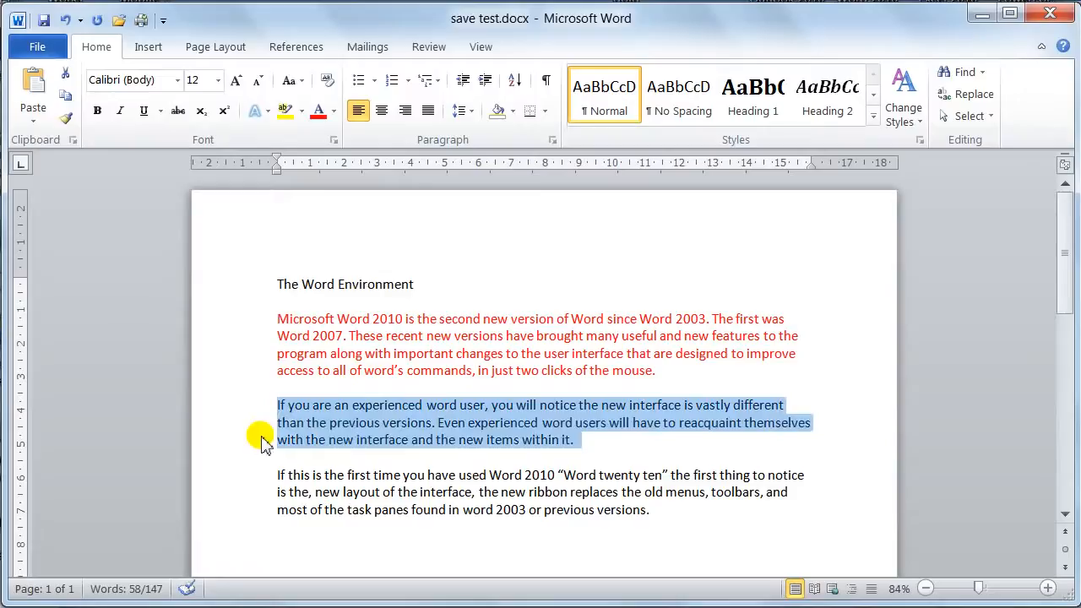
pyautogui.click(334, 112)
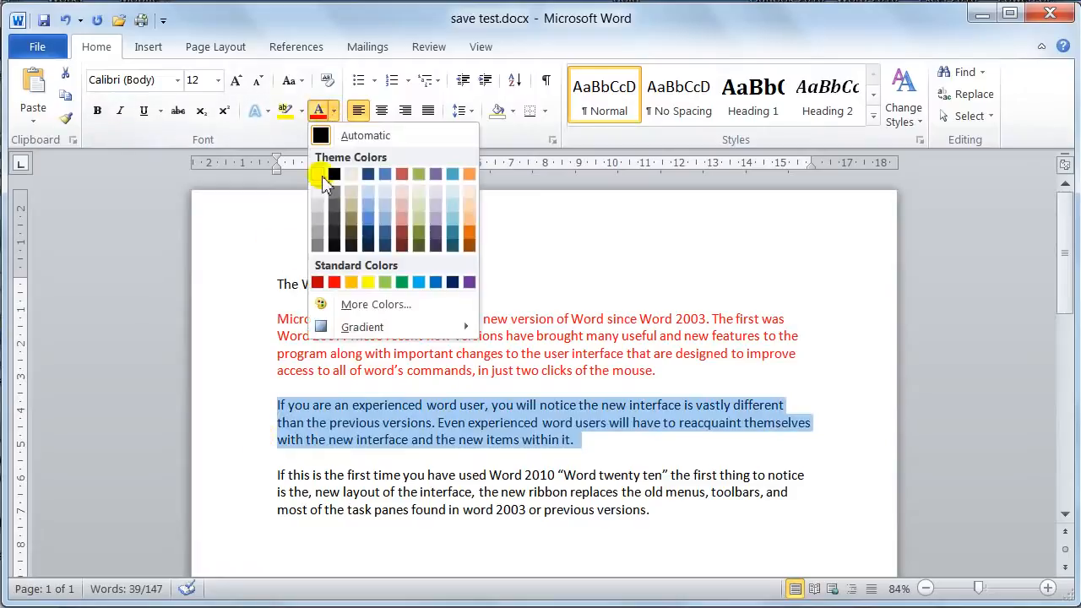
pyautogui.click(402, 283)
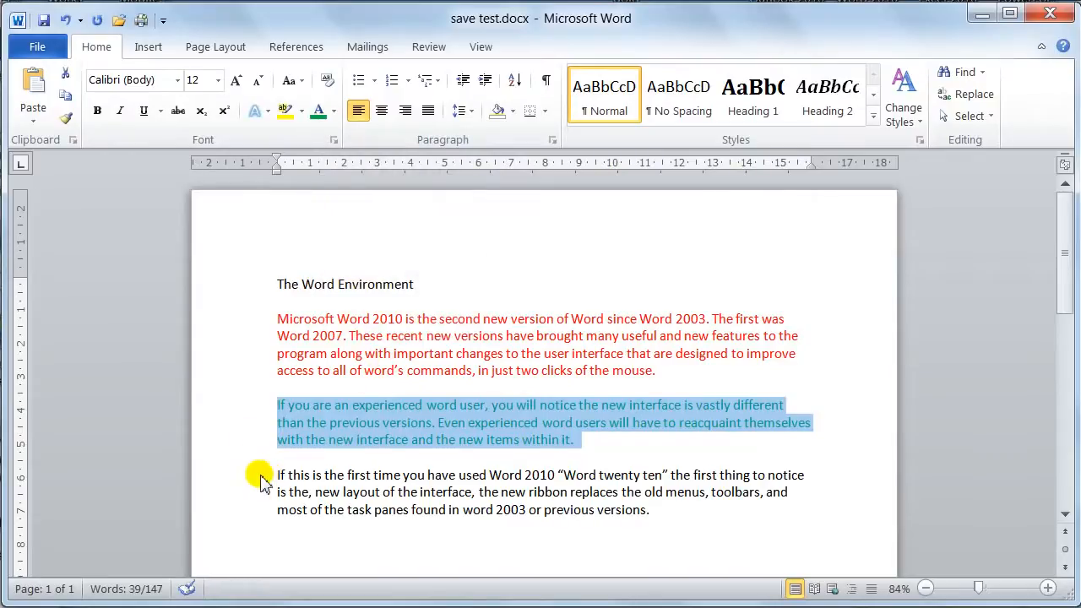
# Colour the third body paragraph blue and deselect the text.
pyautogui.moveTo(261, 479); pyautogui.dragTo(261, 512)
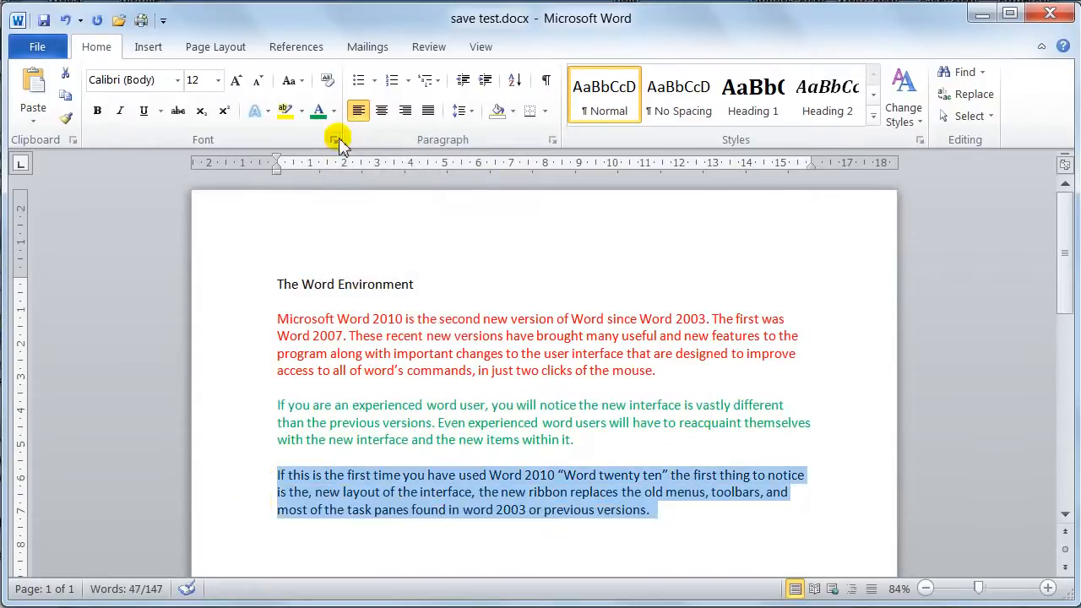
pyautogui.click(334, 110)
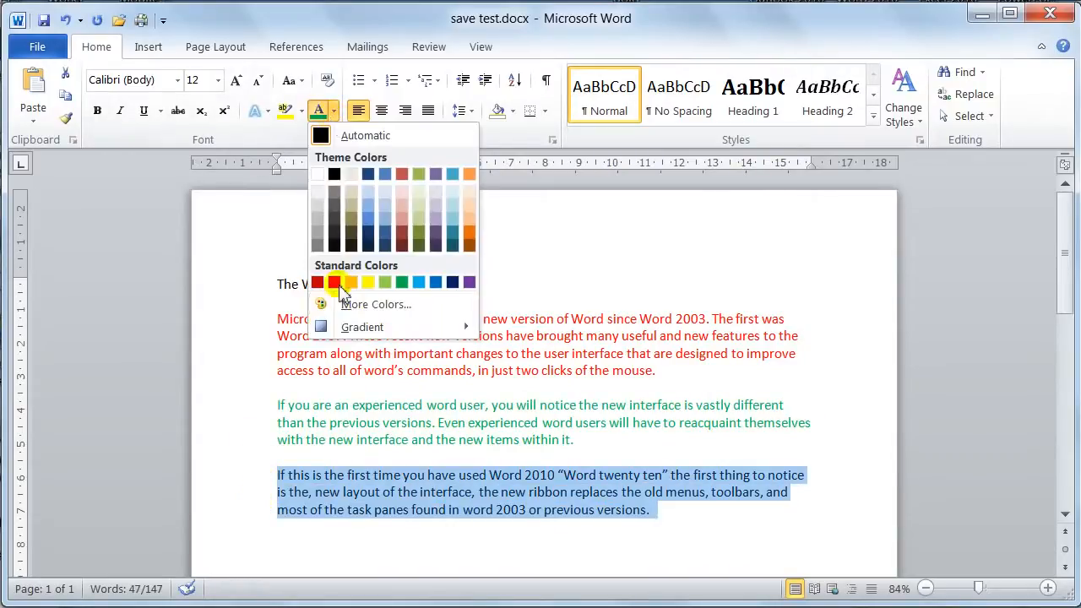
pyautogui.click(436, 283)
pyautogui.click(438, 302)
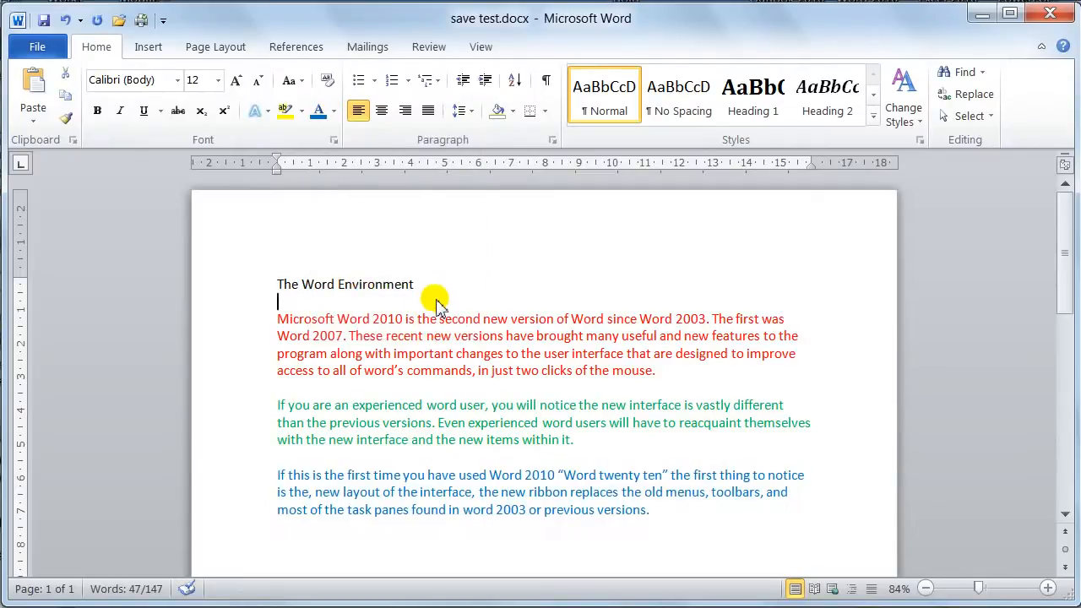
pyautogui.click(376, 337)
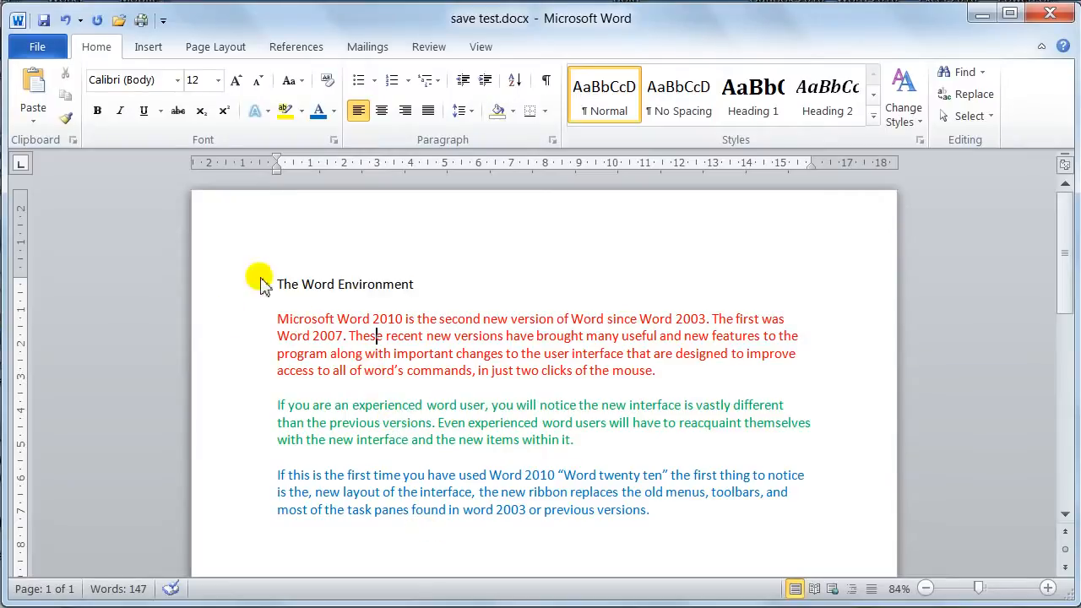
# Save the coloured document in the same folder as save test colour.docx.
pyautogui.click(38, 48)
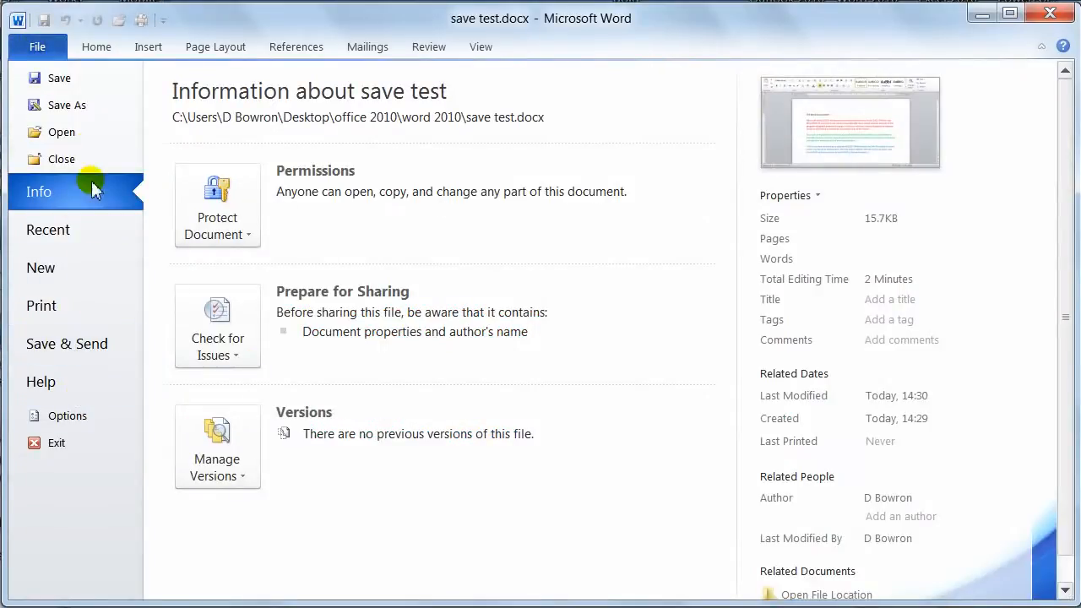
pyautogui.click(67, 106)
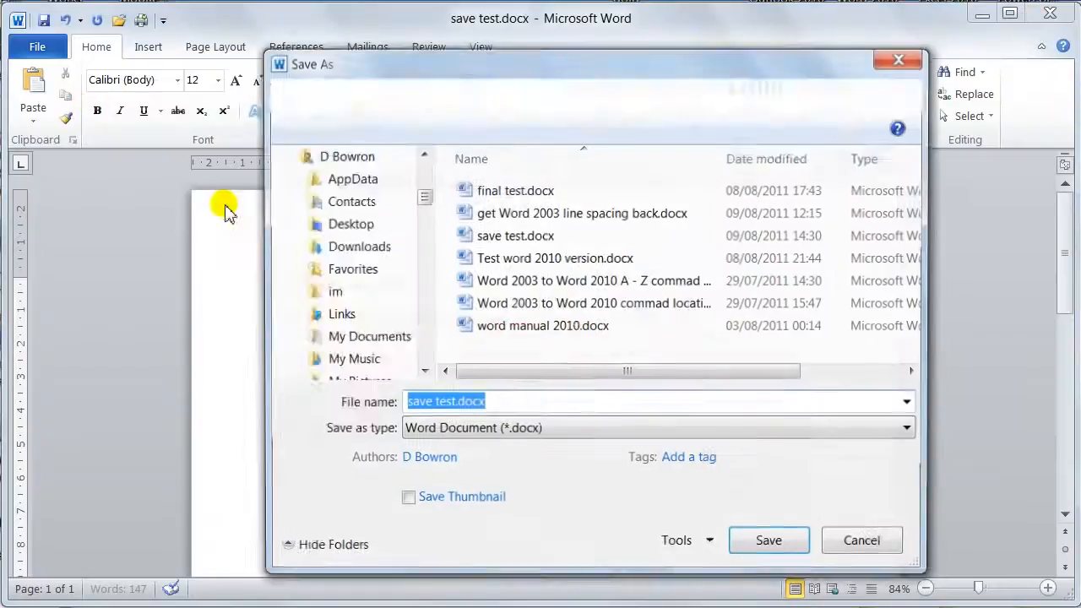
pyautogui.moveTo(633, 60); pyautogui.dragTo(772, 65)
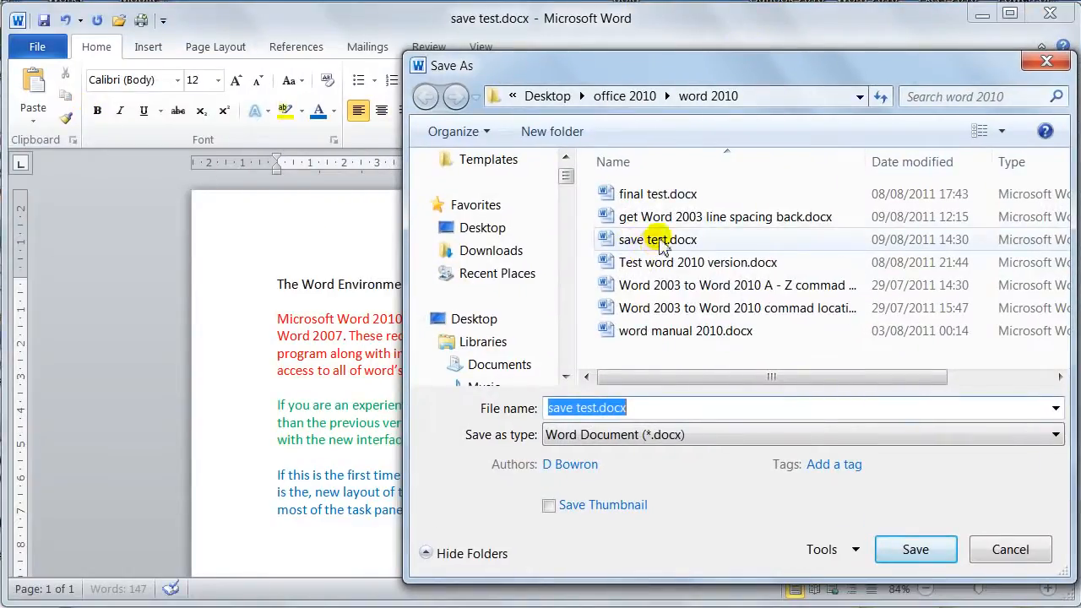
pyautogui.click(594, 407)
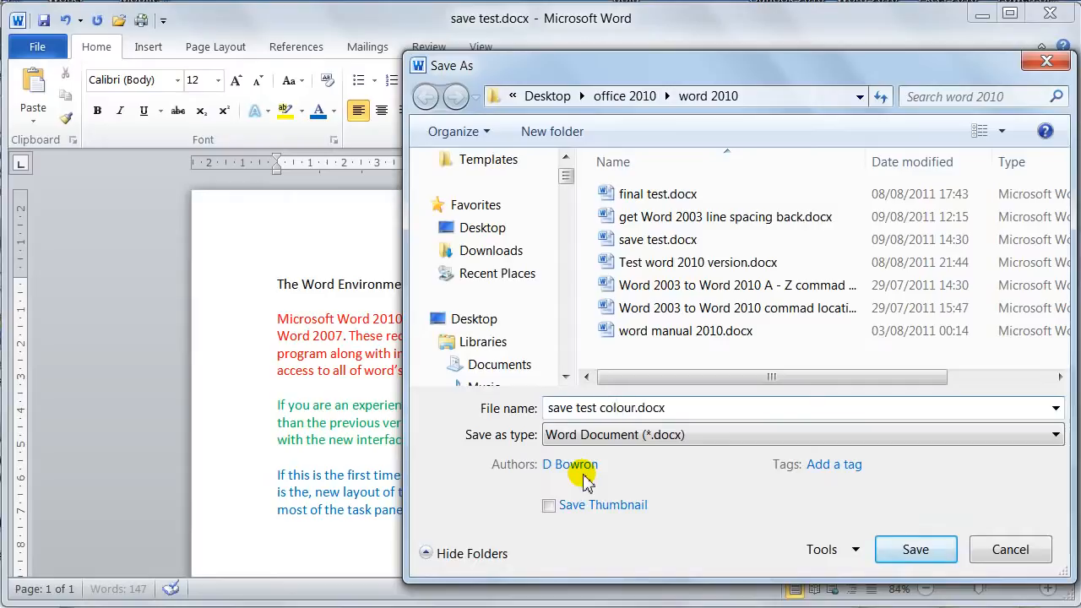
pyautogui.write('colour')
pyautogui.press('Return')
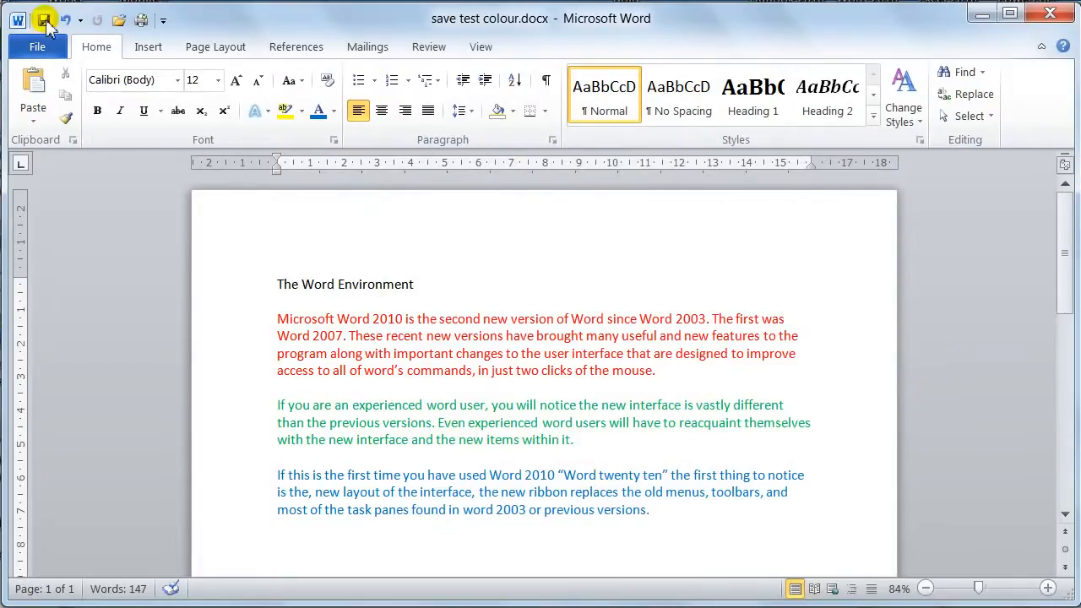
# Close save test colour and reopen the original save test.docx.
pyautogui.click(38, 49)
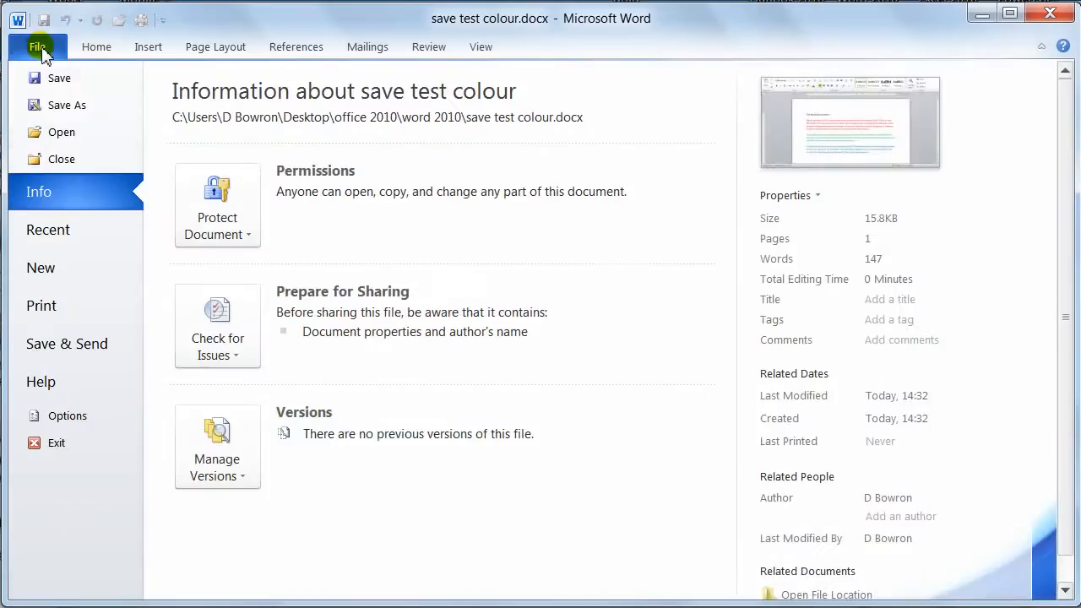
pyautogui.click(62, 160)
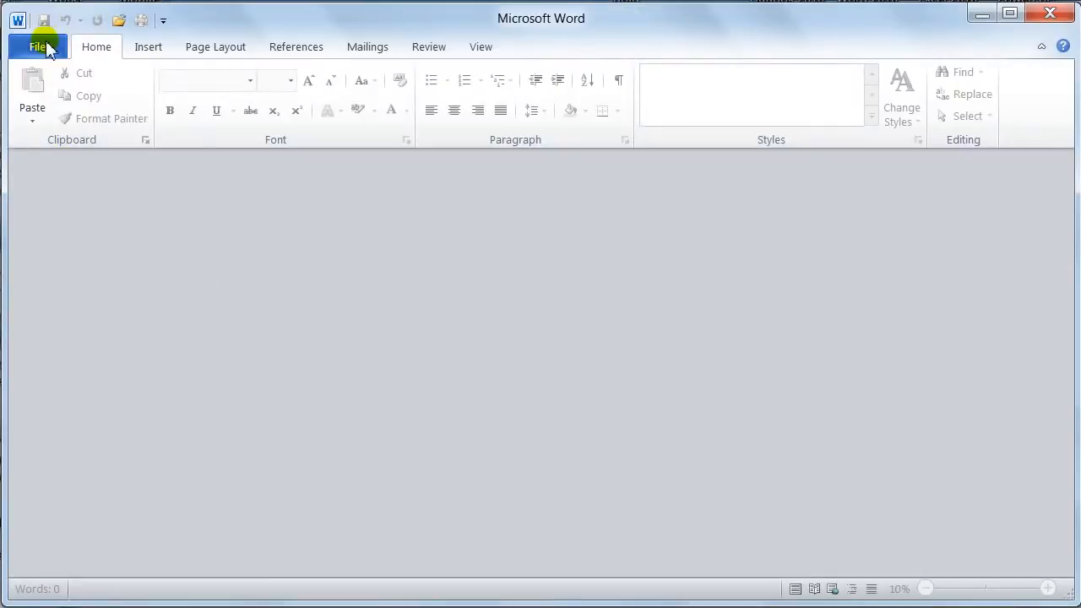
pyautogui.click(120, 23)
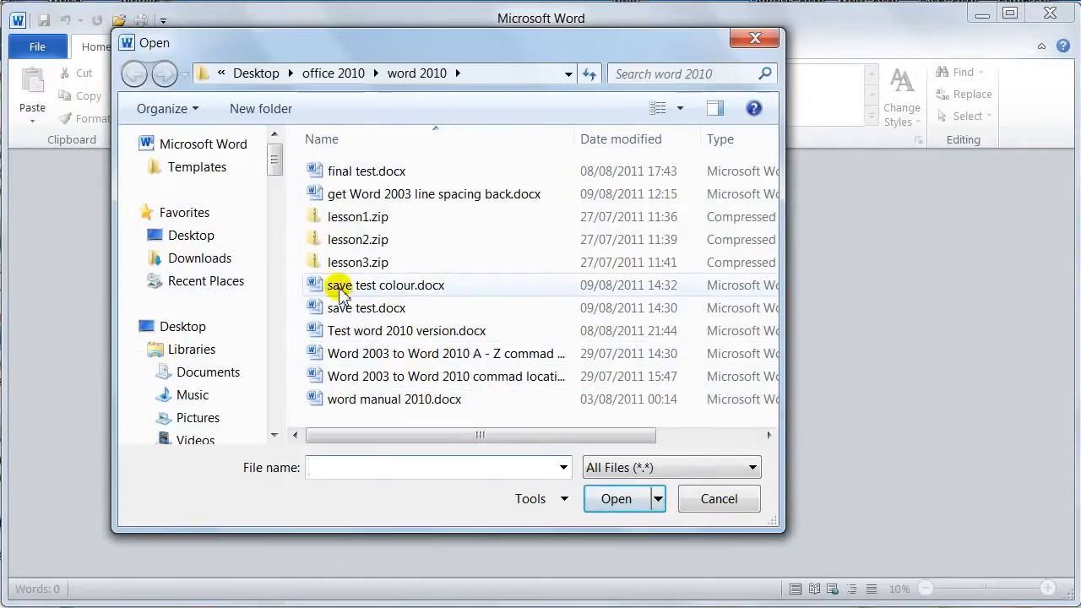
pyautogui.click(361, 313)
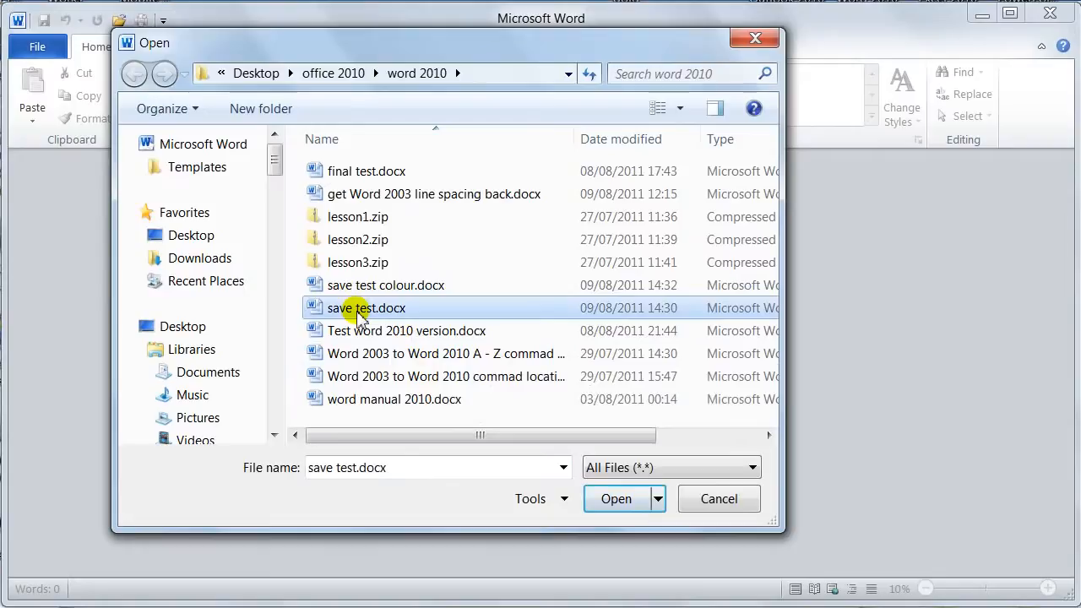
pyautogui.doubleClick(360, 309)
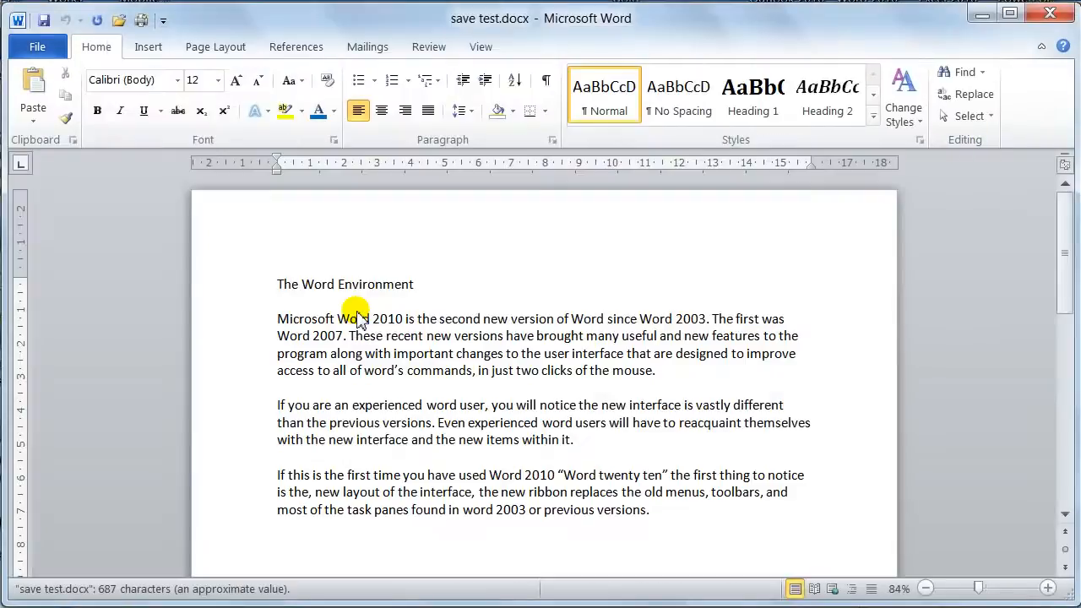
# Open save test colour.docx as well, in a second window.
pyautogui.click(121, 23)
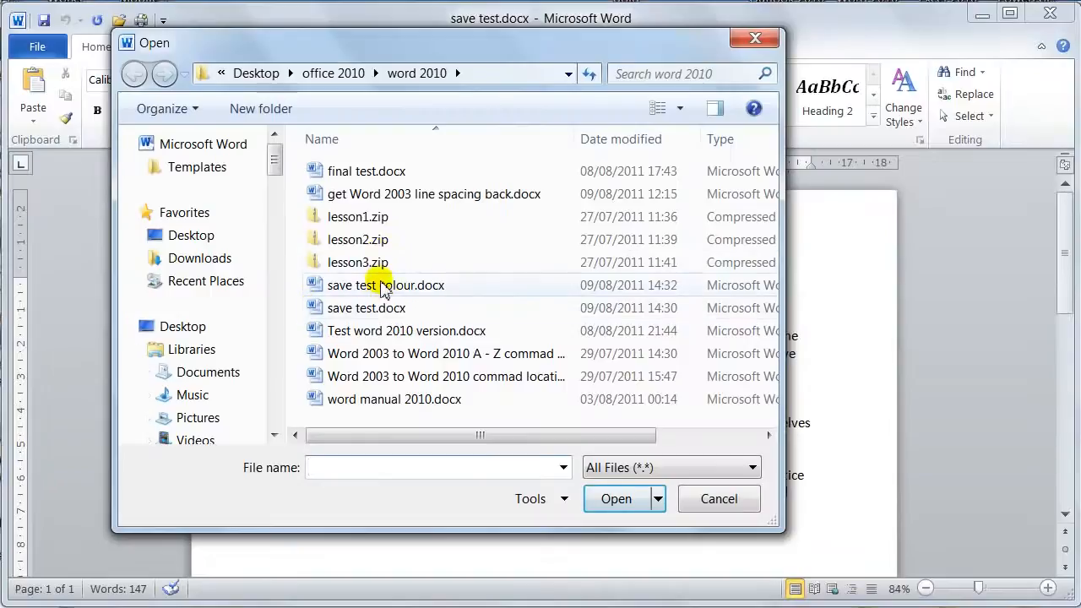
pyautogui.doubleClick(380, 290)
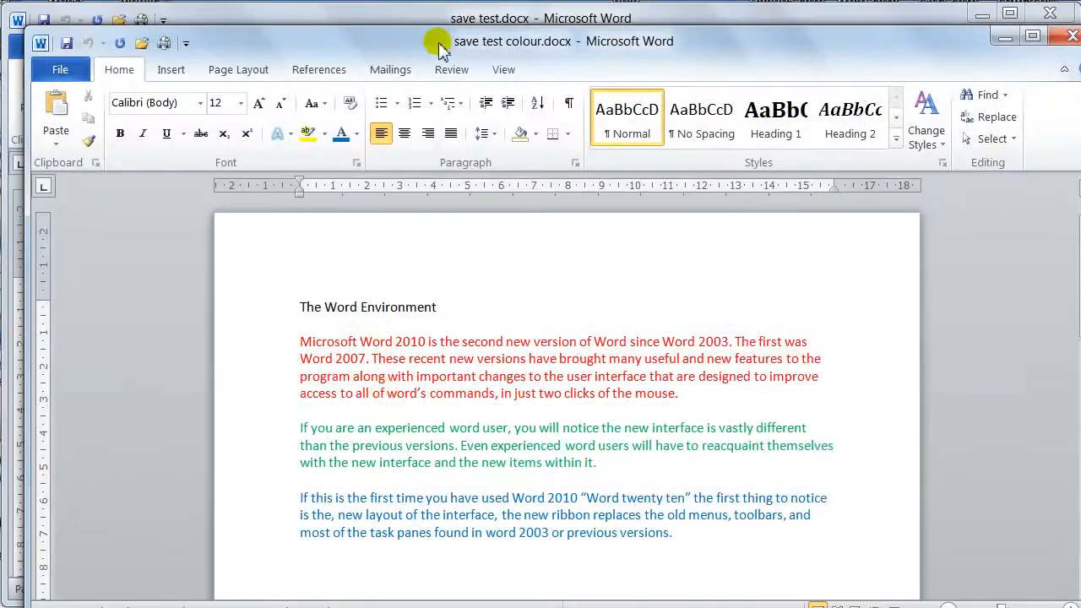
pyautogui.moveTo(425, 46); pyautogui.dragTo(399, 22)
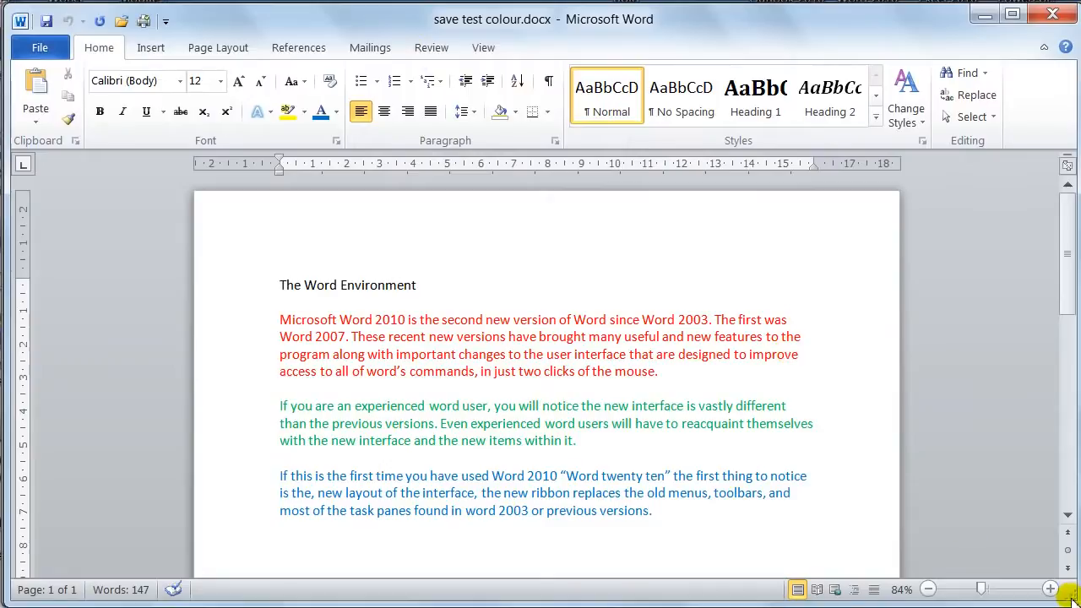
# Place the two document windows side by side to compare them.
pyautogui.moveTo(1071, 593); pyautogui.dragTo(596, 600)
pyautogui.click(773, 35)
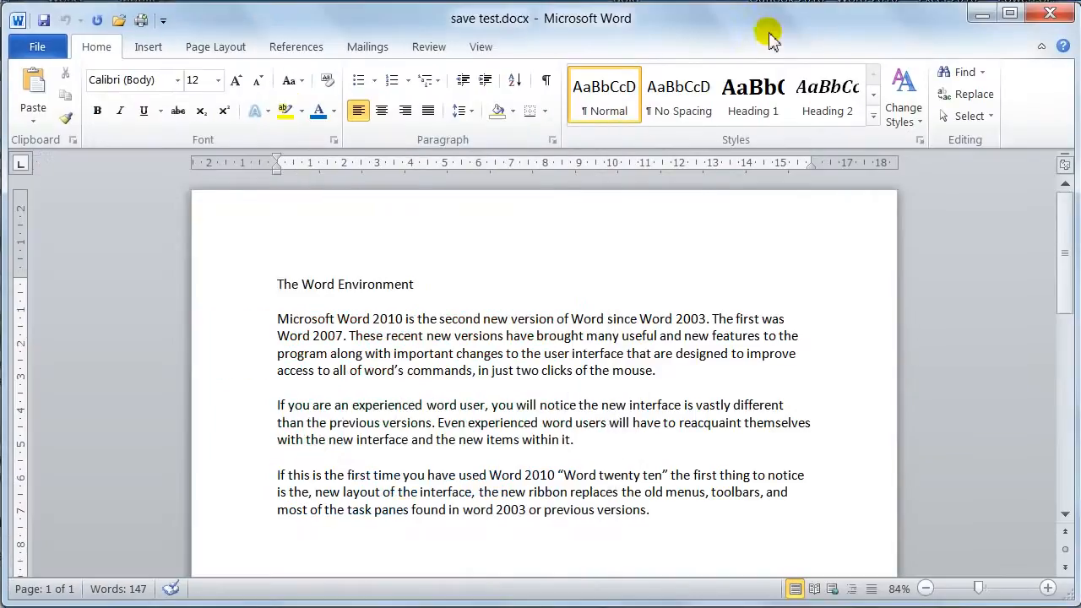
pyautogui.moveTo(6, 7); pyautogui.dragTo(570, 5)
pyautogui.moveTo(598, 10); pyautogui.dragTo(608, 8)
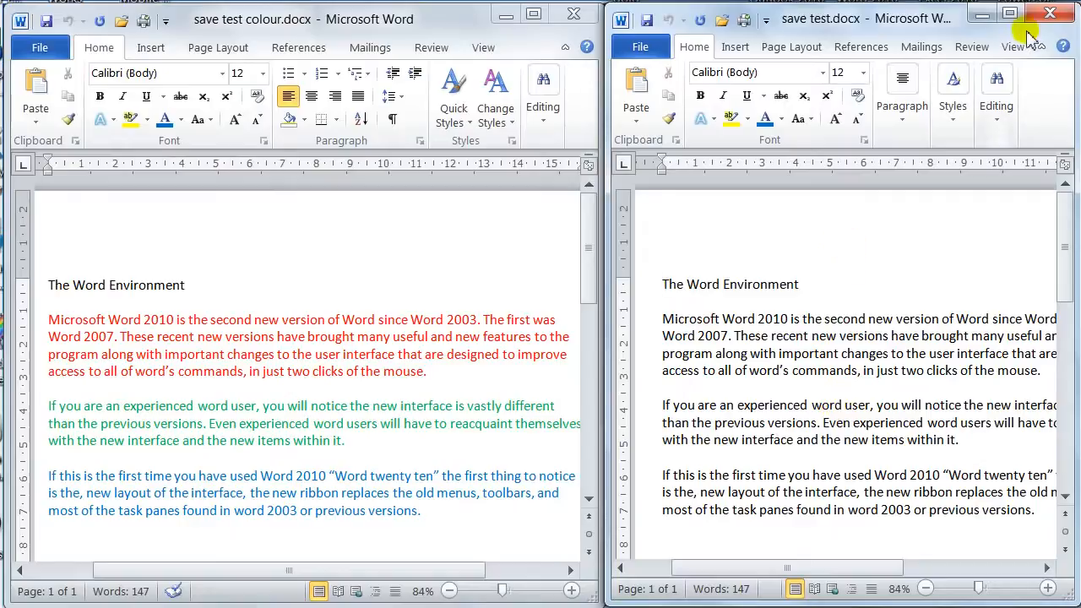
# Close the save test.docx window and enlarge the save test colour window to full width.
pyautogui.click(1052, 14)
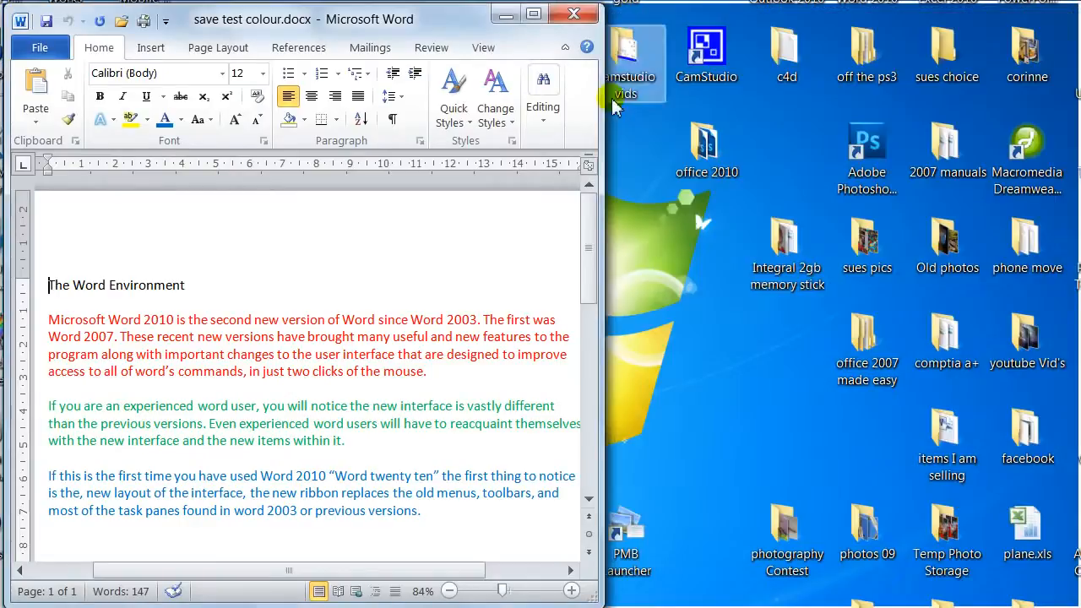
pyautogui.click(534, 15)
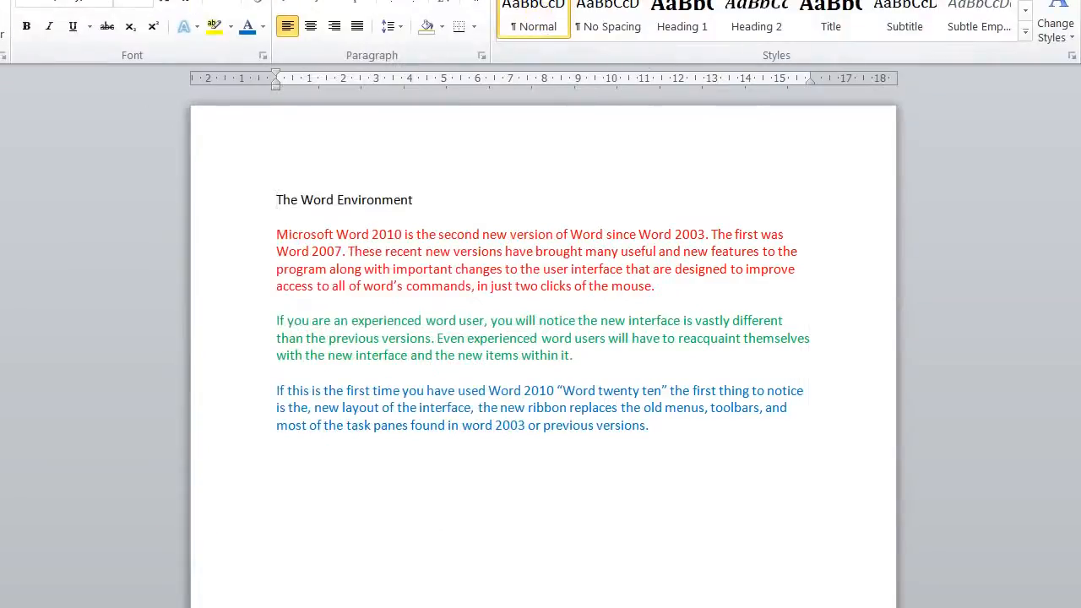
pyautogui.click(1080, 0)
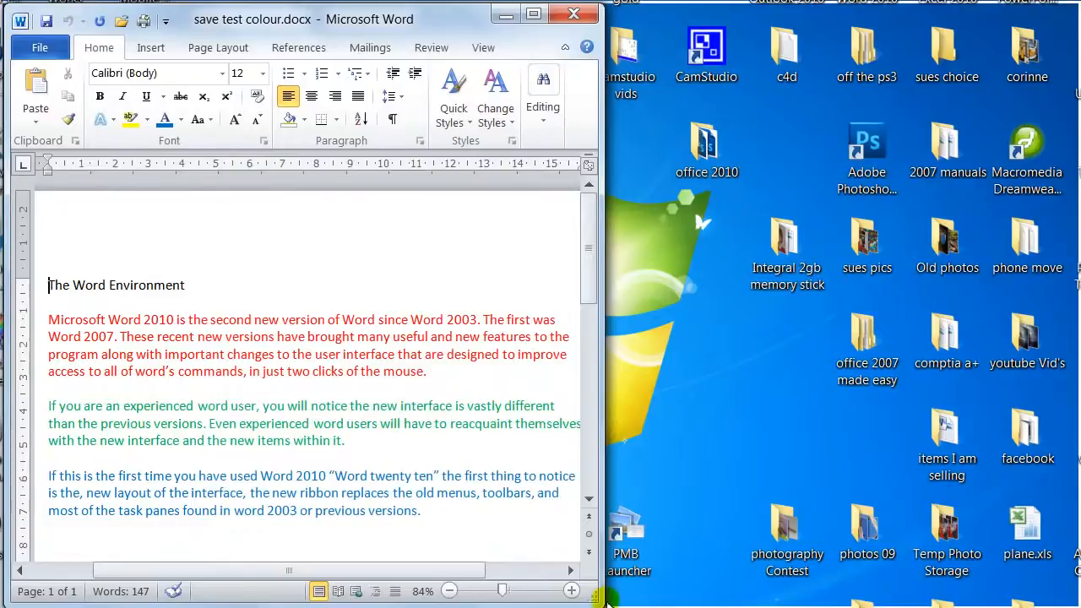
pyautogui.moveTo(594, 601); pyautogui.dragTo(1067, 599)
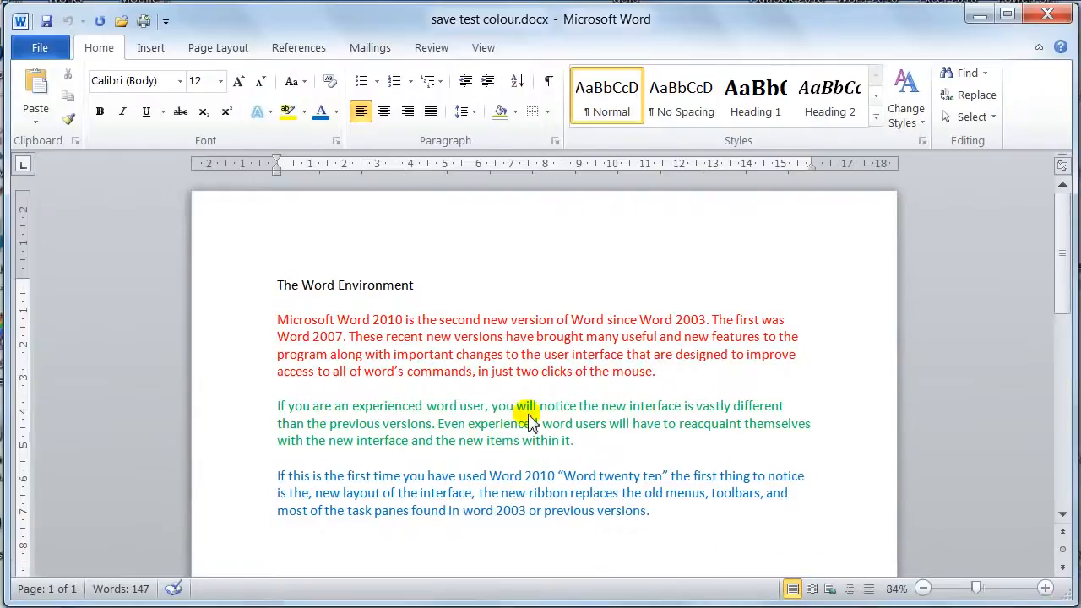
# Insert a picture from the Pictures library after the first body paragraph.
pyautogui.click(663, 387)
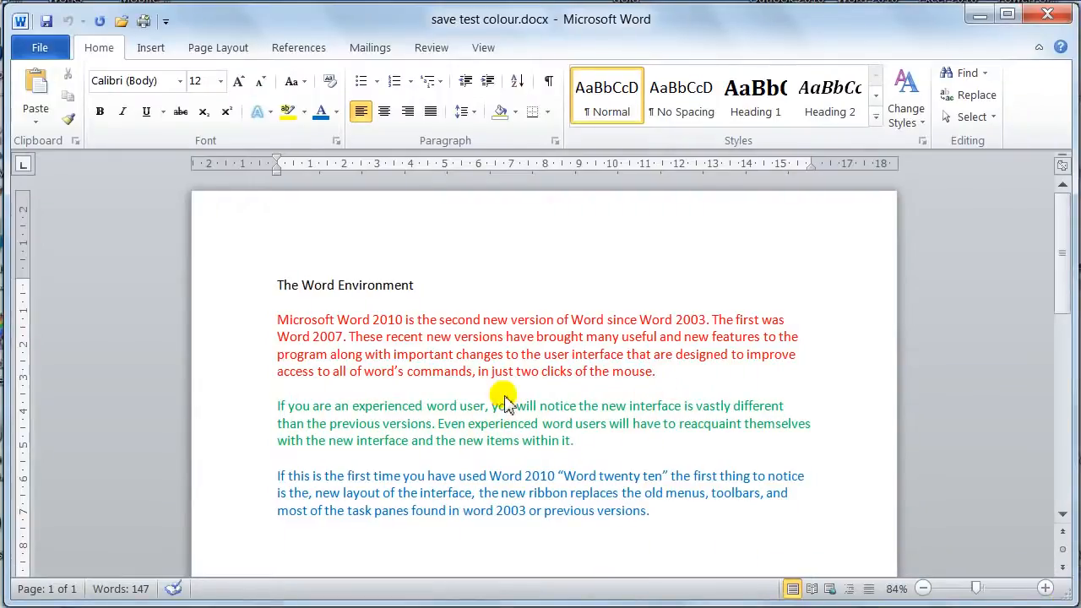
pyautogui.click(150, 50)
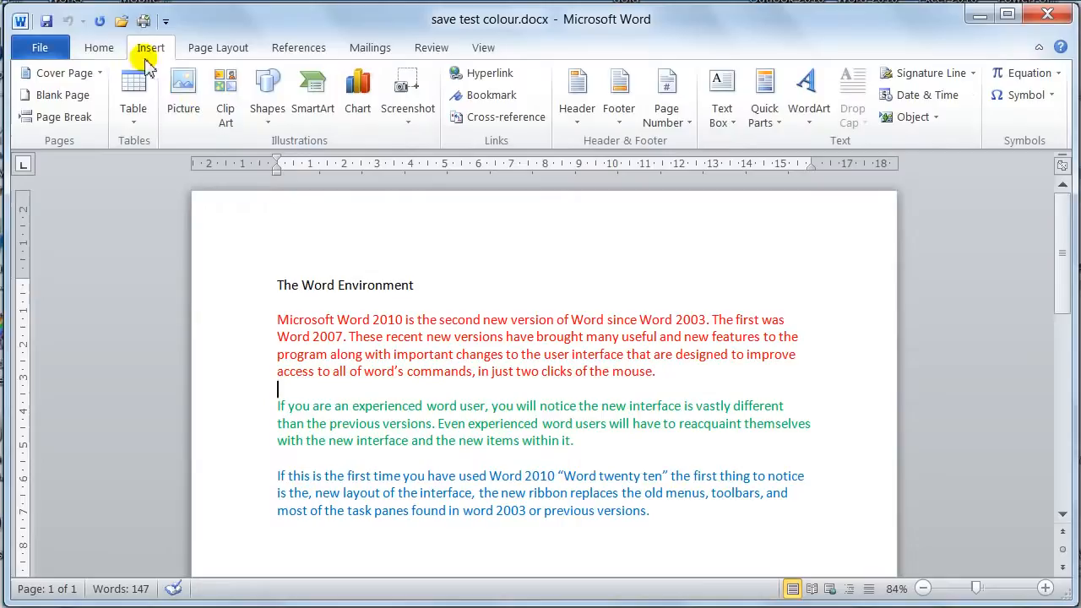
pyautogui.click(180, 101)
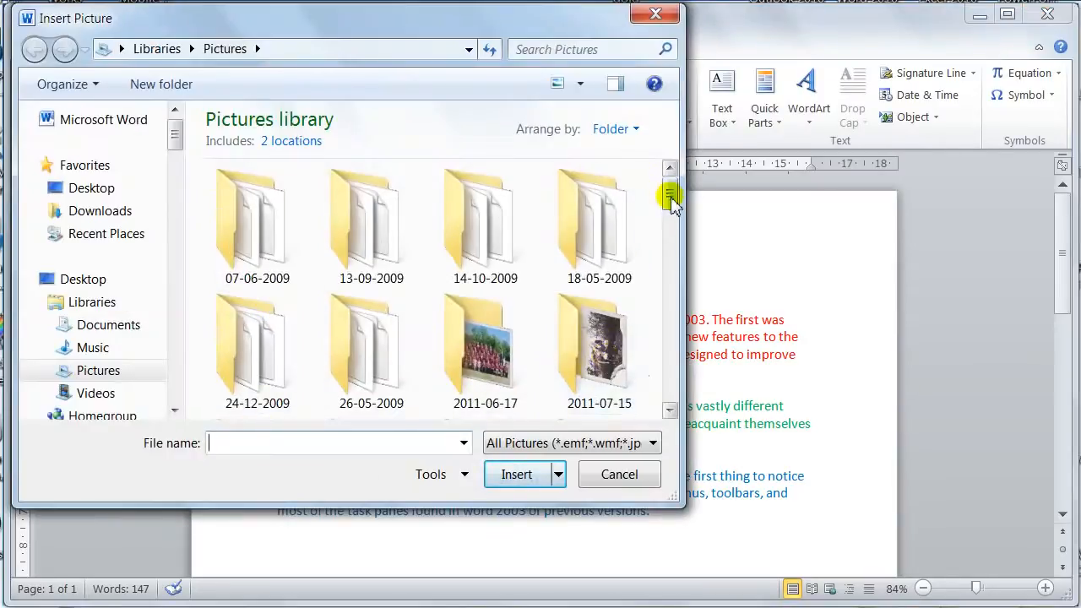
pyautogui.moveTo(671, 200); pyautogui.dragTo(677, 263)
pyautogui.doubleClick(377, 354)
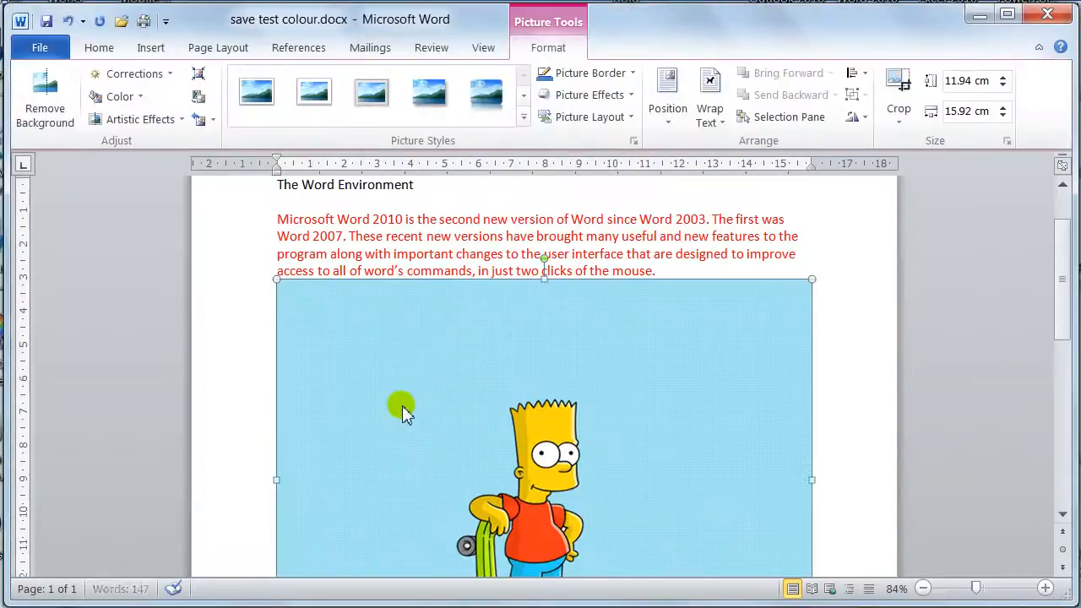
# Scale the picture down by its corner to about 4.56 cm high by 6.09 cm wide.
pyautogui.moveTo(1063, 311); pyautogui.dragTo(1064, 357)
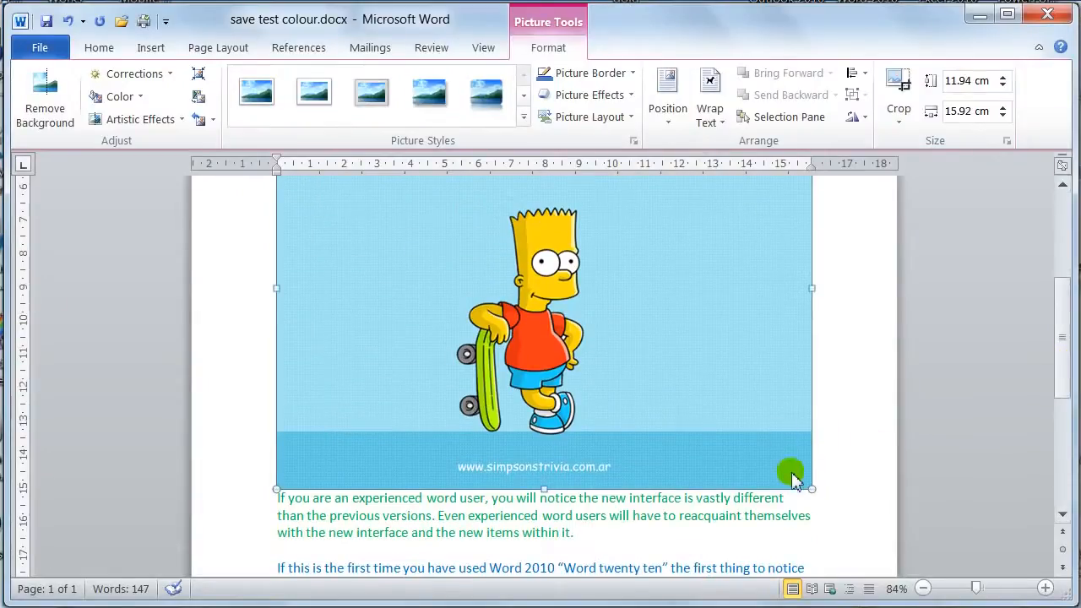
pyautogui.moveTo(809, 492); pyautogui.dragTo(483, 232)
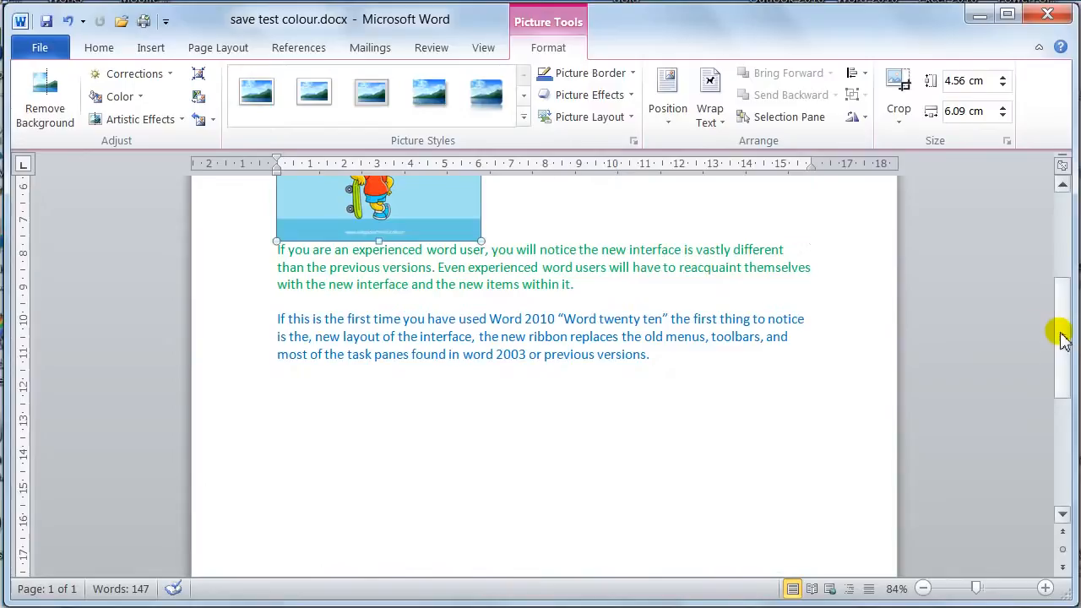
pyautogui.moveTo(1059, 338); pyautogui.dragTo(1066, 277)
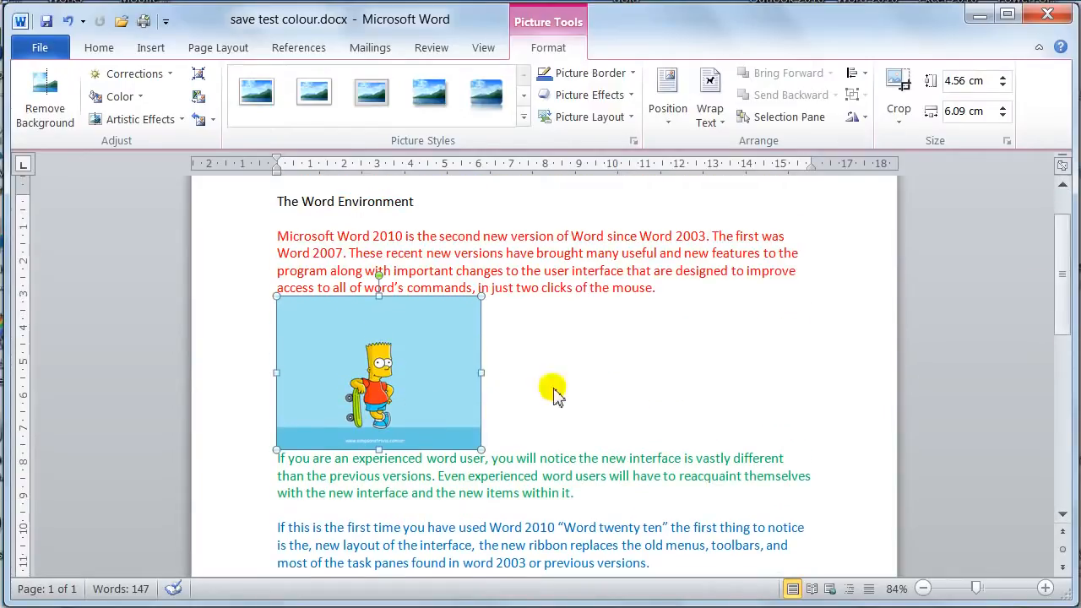
# Set the picture's text wrapping to Tight and move it into the middle of the text.
pyautogui.click(717, 121)
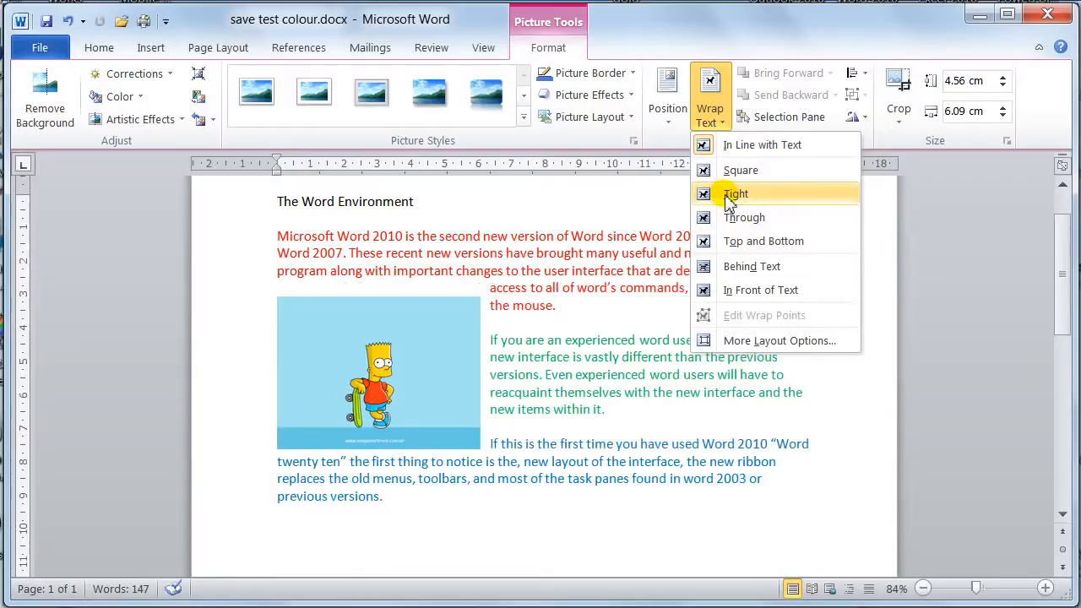
pyautogui.click(728, 201)
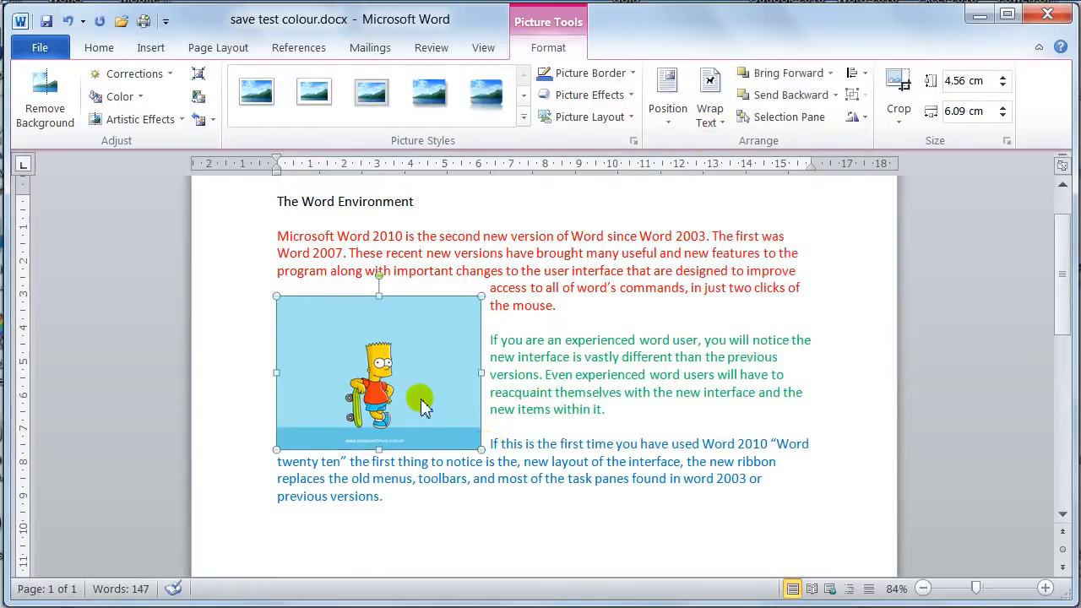
pyautogui.moveTo(372, 371); pyautogui.dragTo(517, 373)
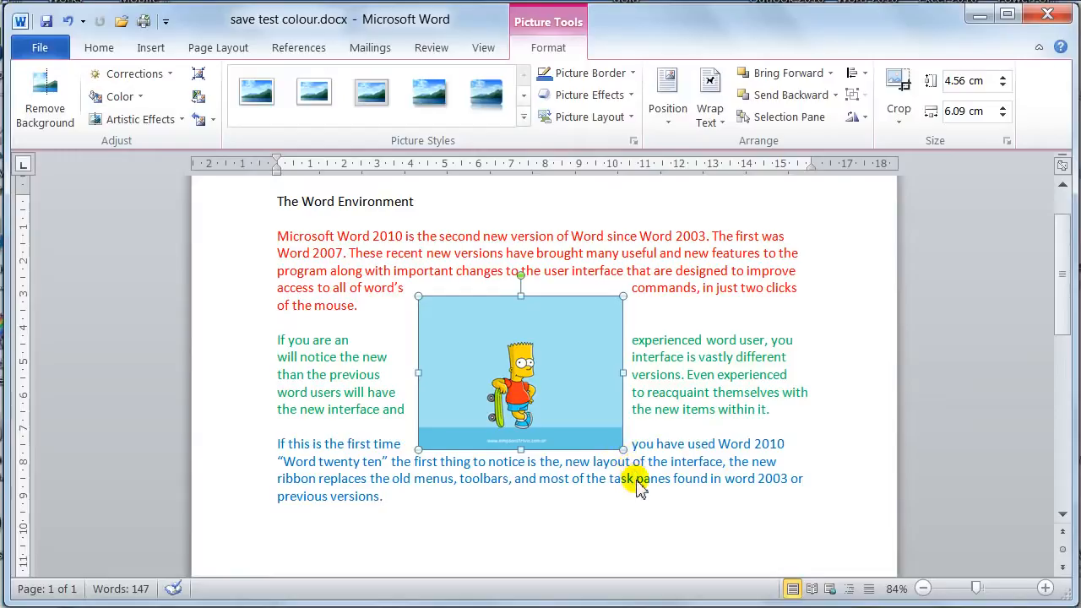
# Enlarge the picture by its corner to about 5.05 cm high by 6.74 cm wide.
pyautogui.moveTo(623, 456); pyautogui.dragTo(645, 466)
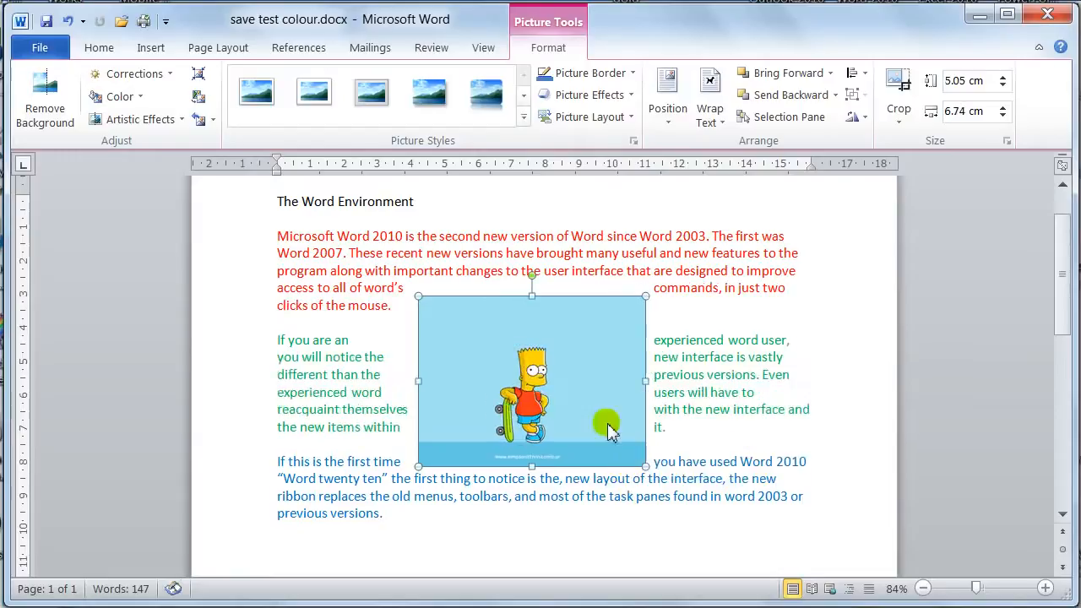
pyautogui.moveTo(564, 405)
pyautogui.mouseDown()
pyautogui.moveTo(567, 414)
pyautogui.moveTo(562, 404)
pyautogui.mouseUp()
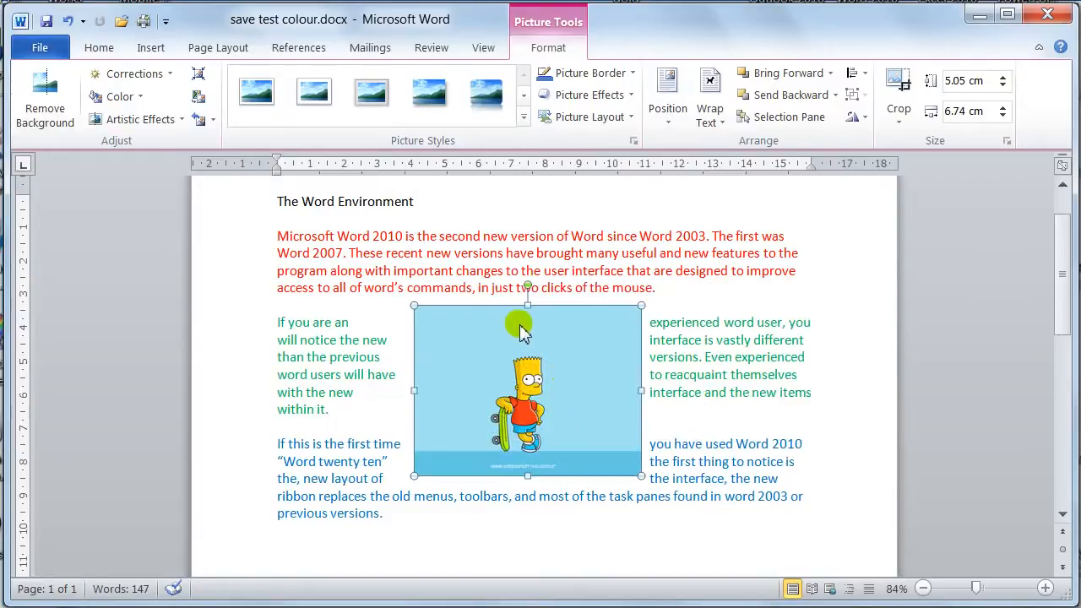
# Nudge the picture up and down to fine-tune its position within the wrapped text, and deselect it.
pyautogui.hotkey('ctrl', 'Up')
pyautogui.hotkey('ctrl', 'Up')
pyautogui.hotkey('ctrl', 'Up')
pyautogui.hotkey('ctrl', 'Up')
pyautogui.hotkey('ctrl', 'Up')
pyautogui.hotkey('ctrl', 'Up')
pyautogui.hotkey('ctrl', 'Up')
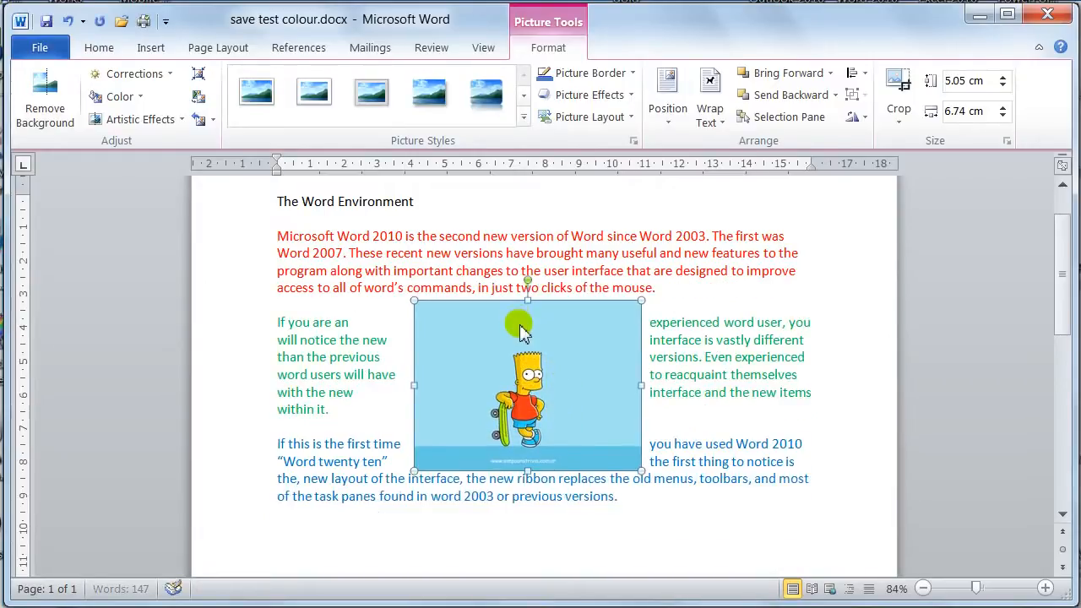
pyautogui.hotkey('ctrl', 'Up')
pyautogui.hotkey('ctrl', 'Up')
pyautogui.hotkey('ctrl', 'Up')
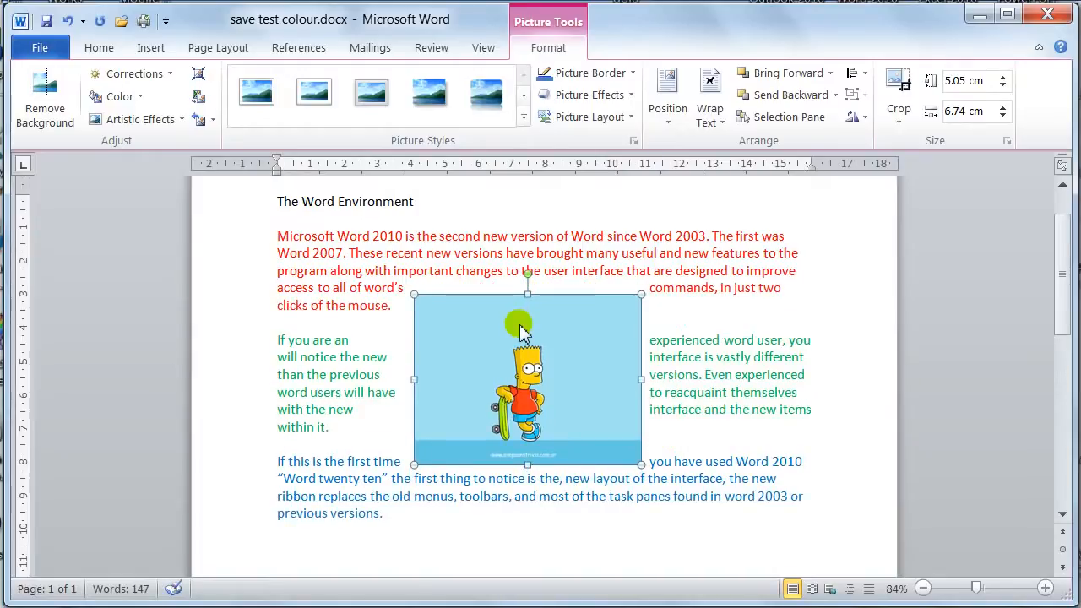
pyautogui.click(266, 348)
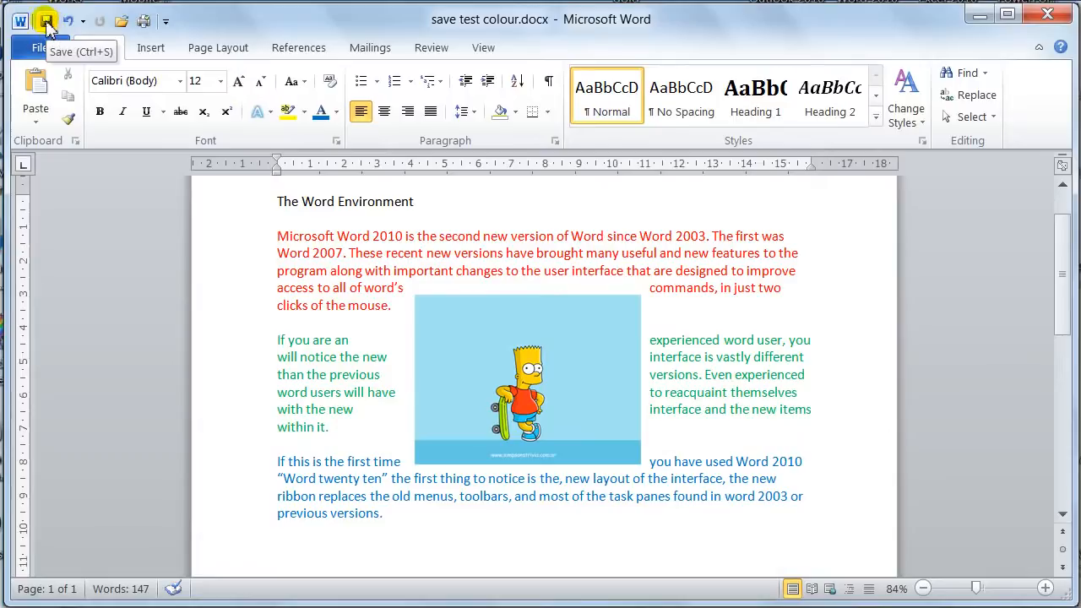
# Save save test colour.docx and close the document.
pyautogui.click(40, 47)
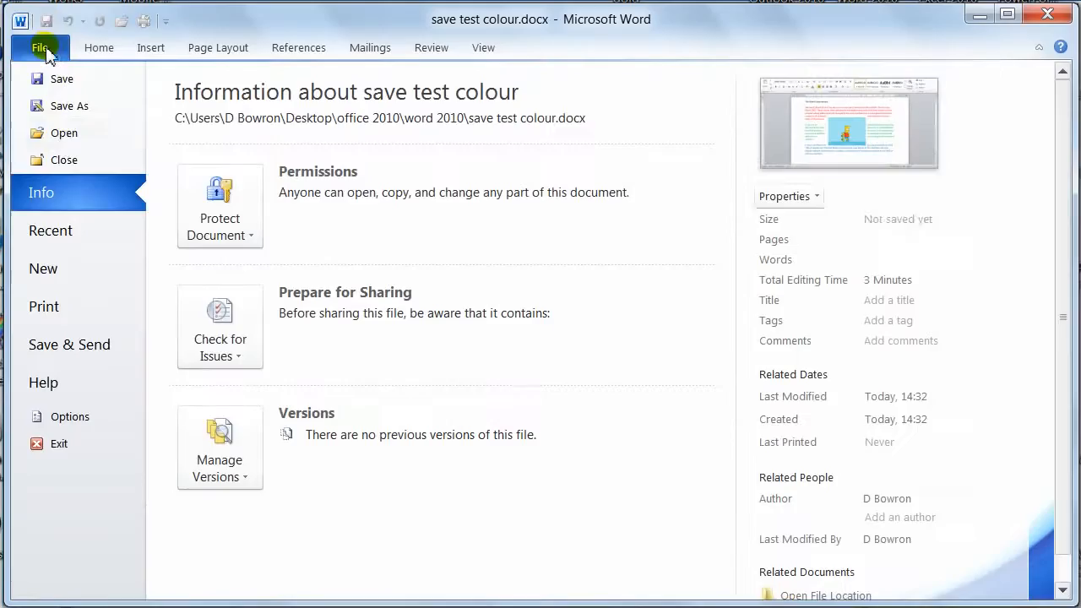
pyautogui.click(63, 83)
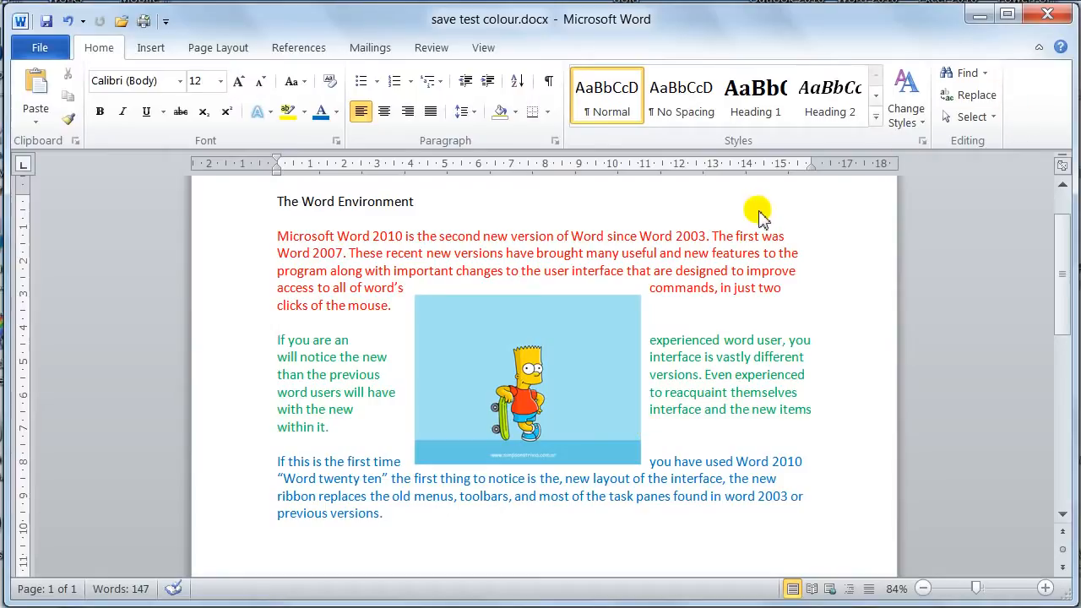
pyautogui.hotkey('ctrl', 'w')
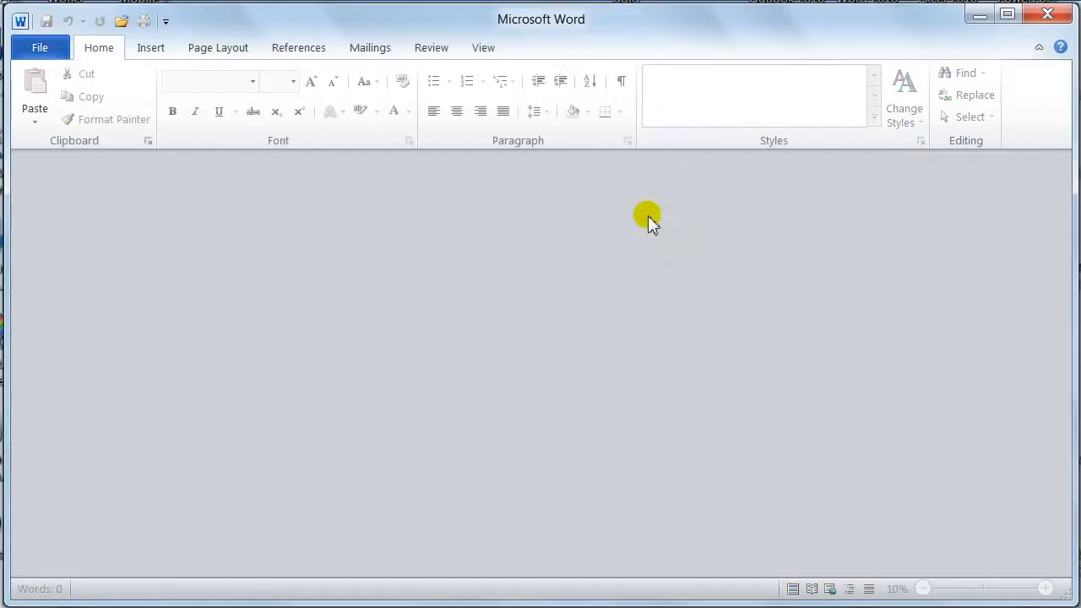
# Reopen save test colour.docx from the word 2010 folder and close it again.
pyautogui.click(121, 21)
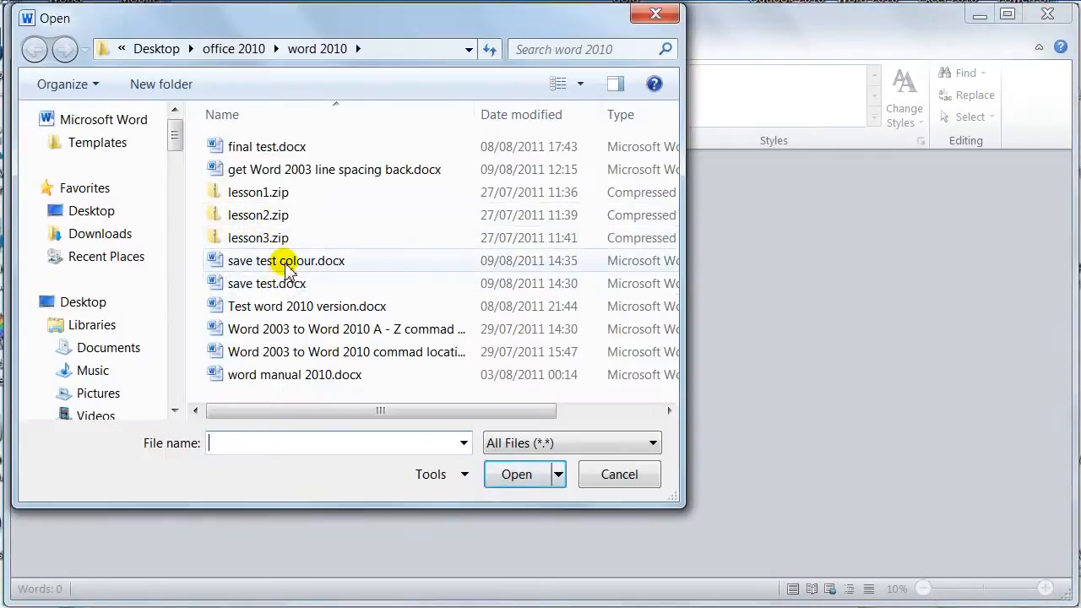
pyautogui.click(287, 264)
pyautogui.doubleClick(286, 265)
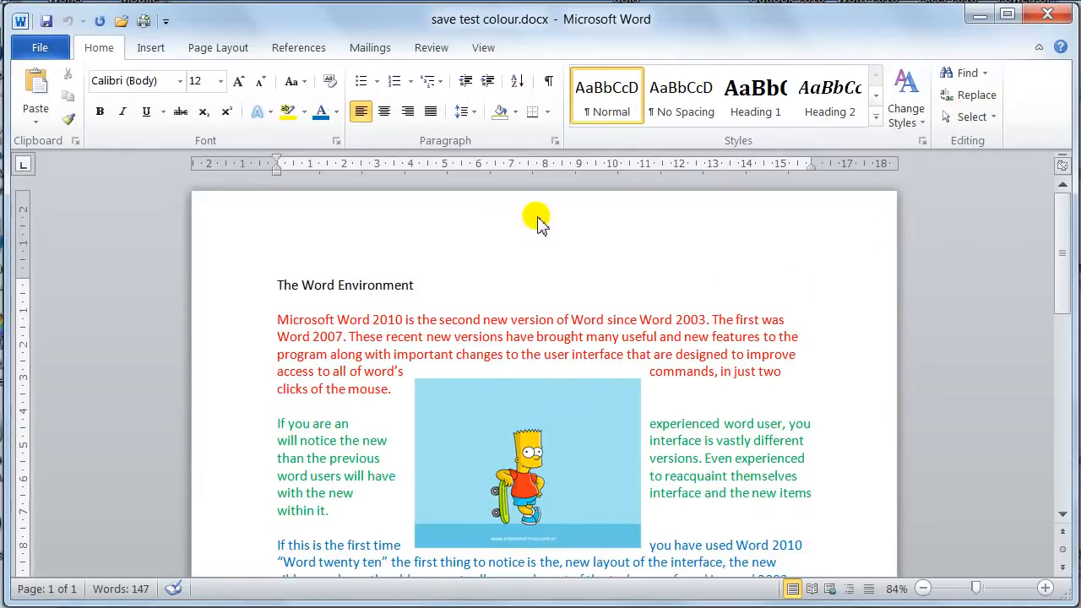
pyautogui.hotkey('ctrl', 'w')
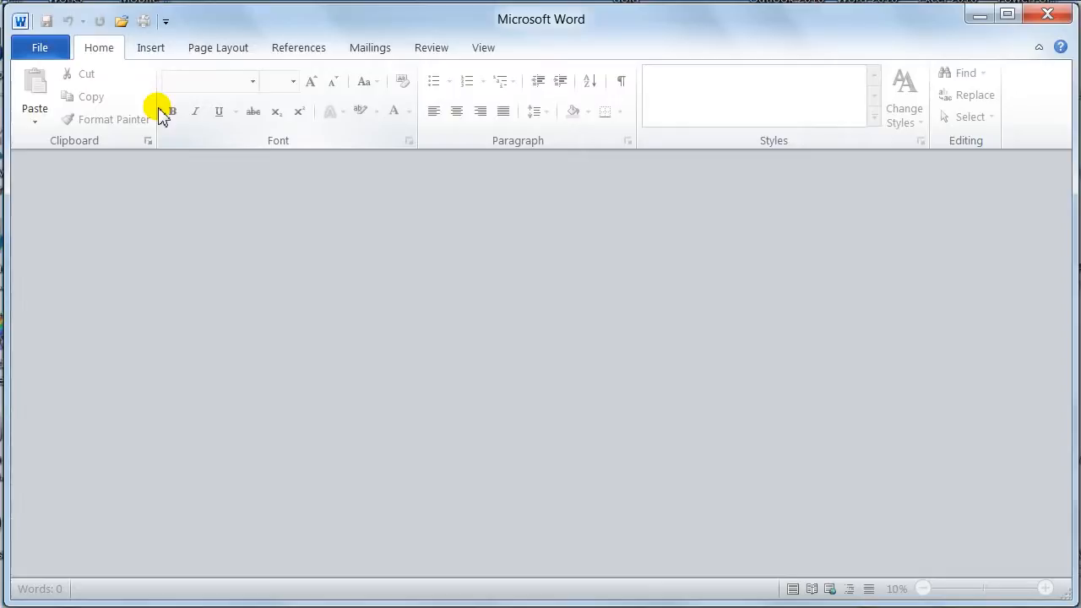
# Create a new blank document from the available templates.
pyautogui.click(41, 46)
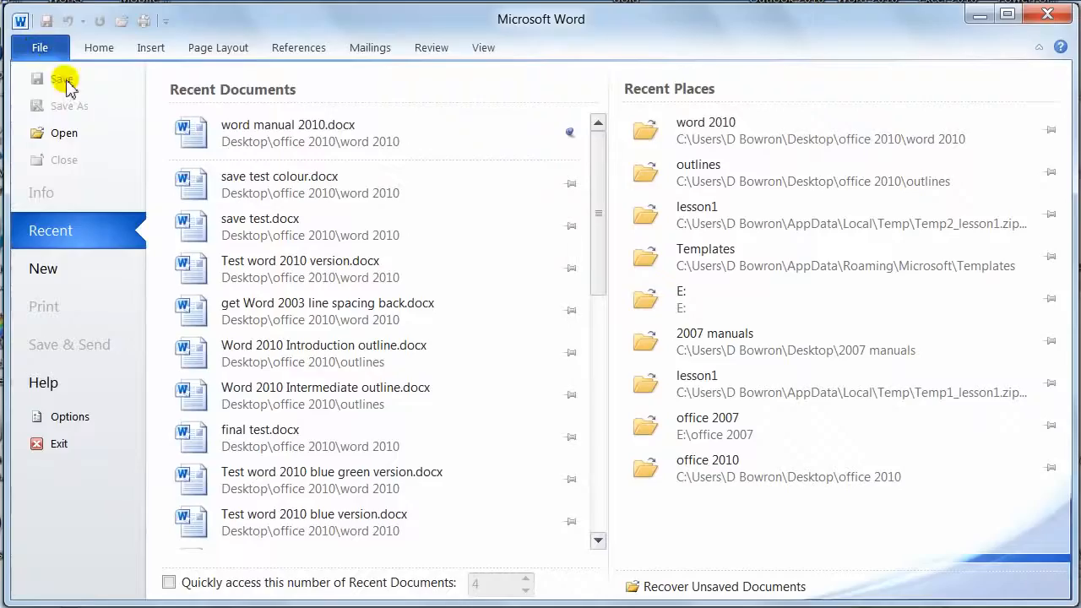
pyautogui.click(68, 277)
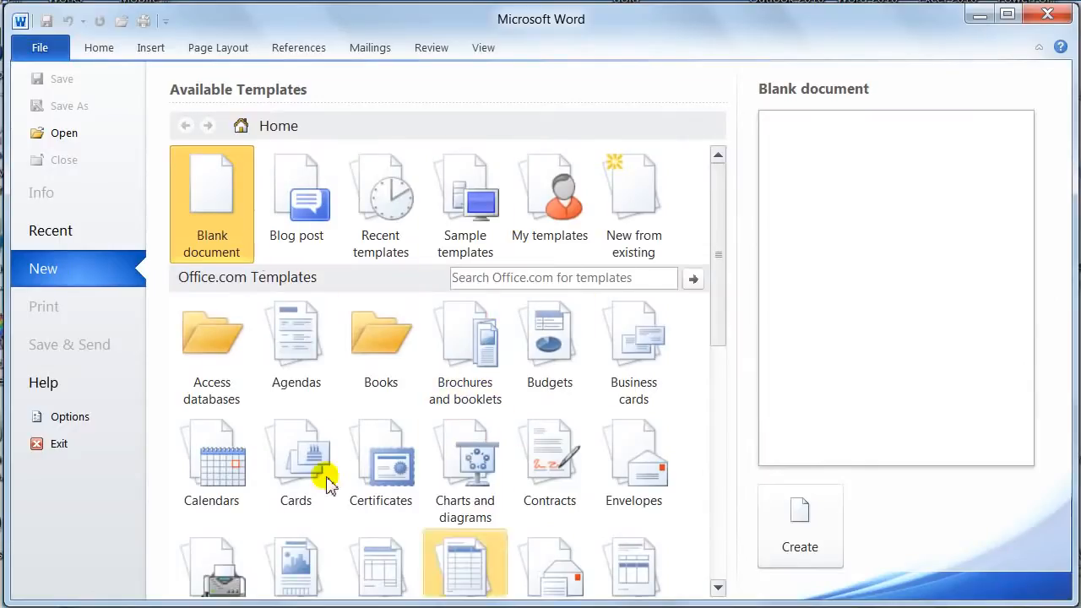
pyautogui.doubleClick(225, 236)
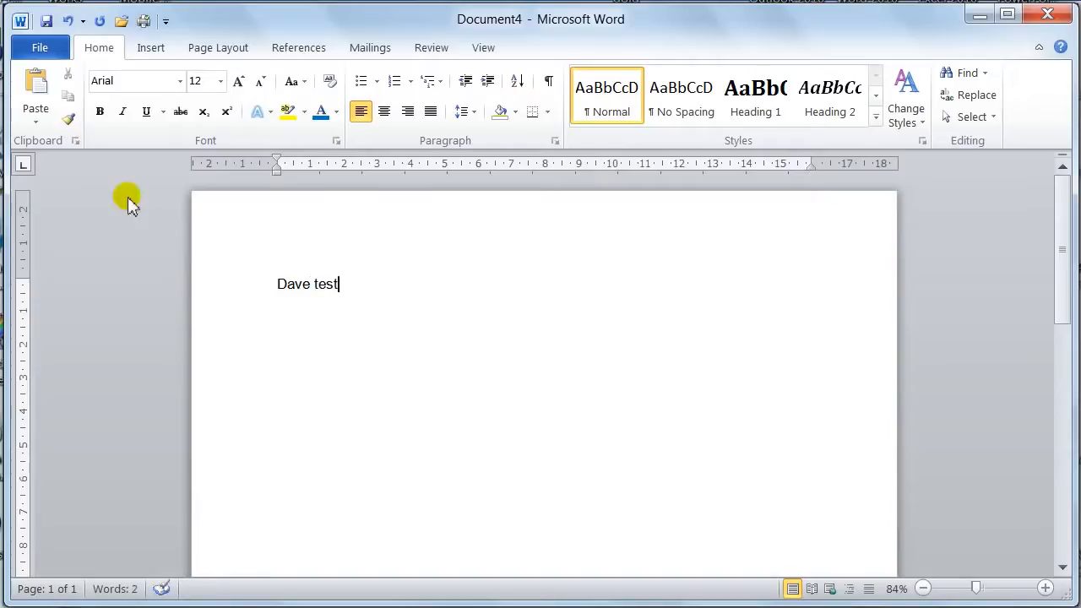
pyautogui.click(49, 47)
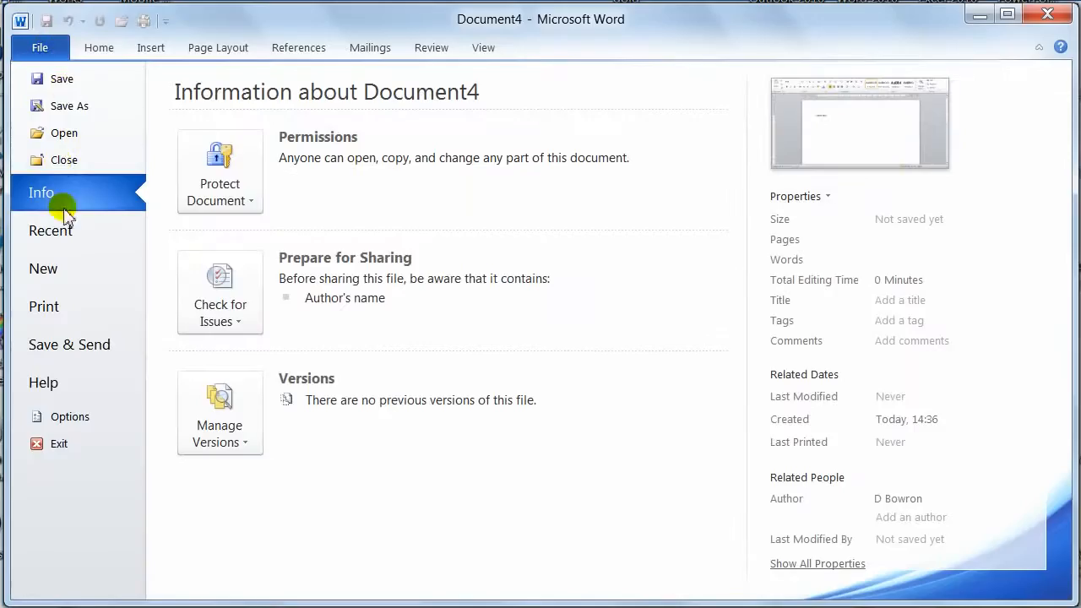
pyautogui.press('Escape')
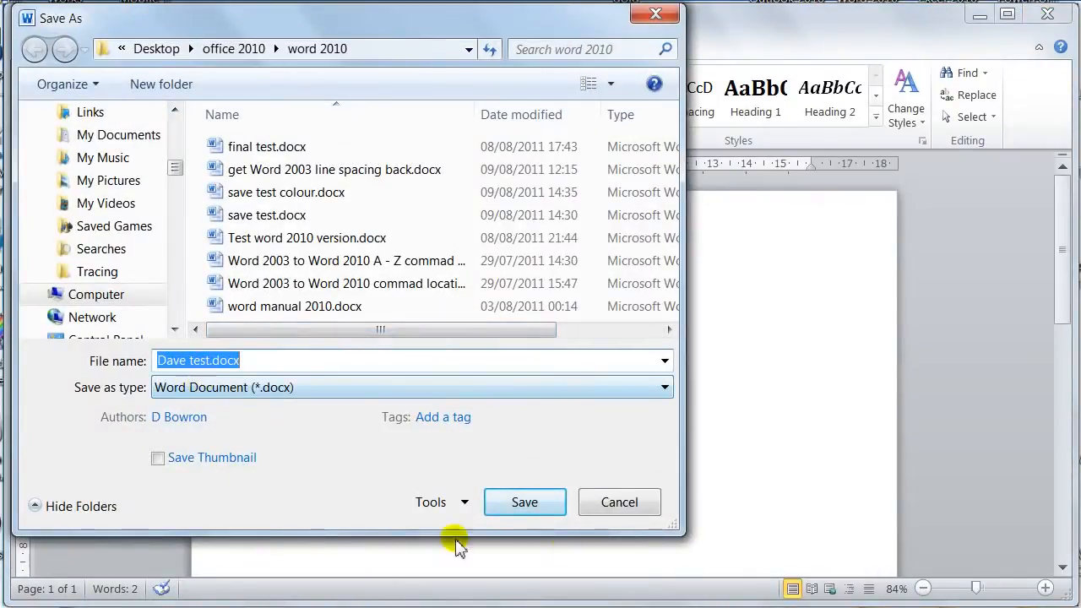
pyautogui.click(643, 509)
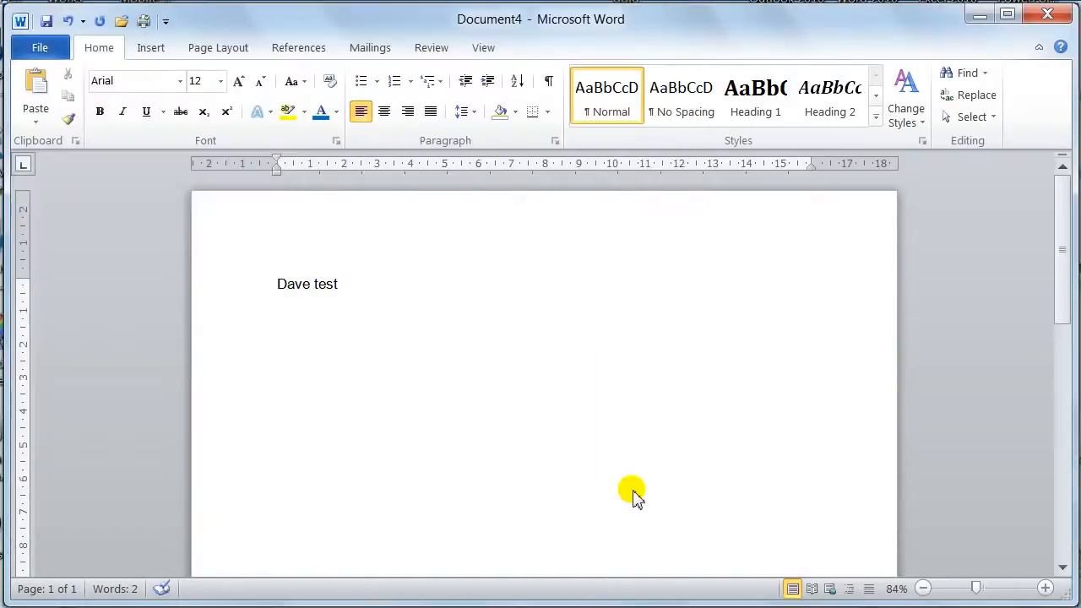
# Close the new document without saving it.
pyautogui.hotkey('alt', 'F4')
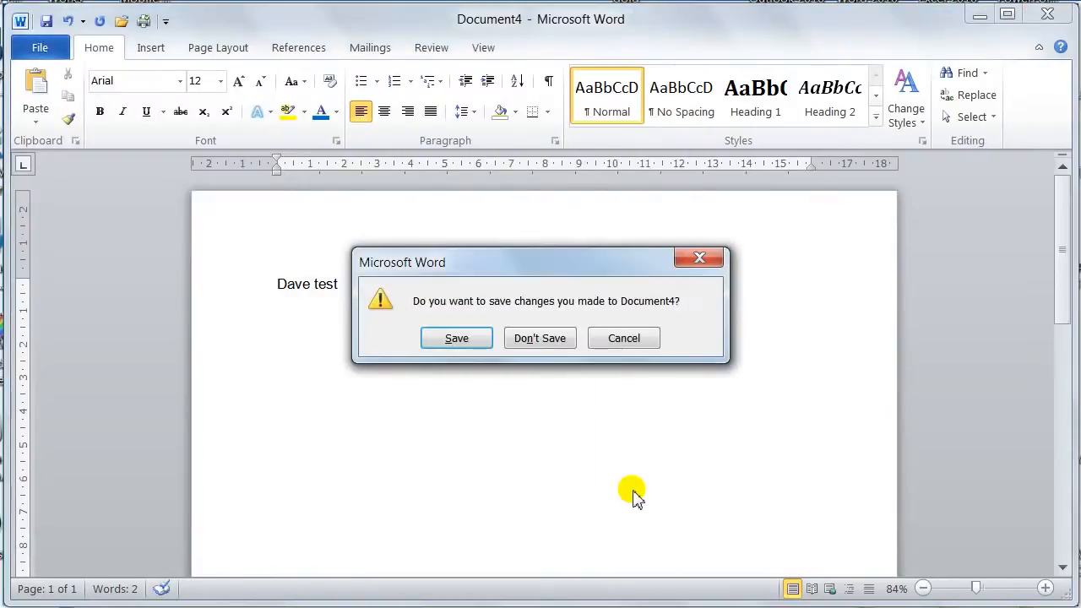
pyautogui.click(562, 346)
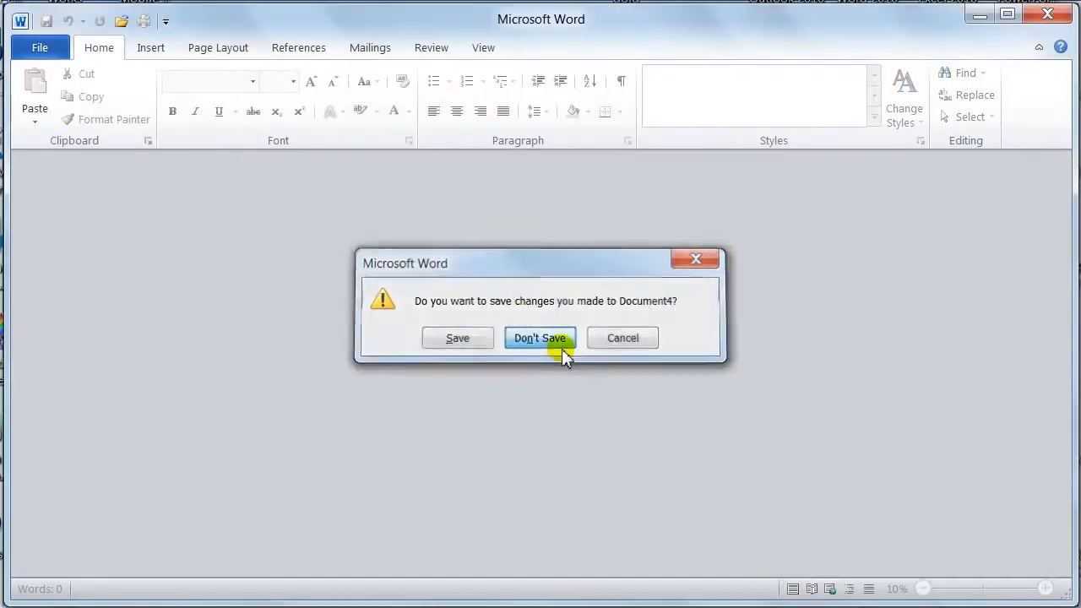
pyautogui.click(42, 49)
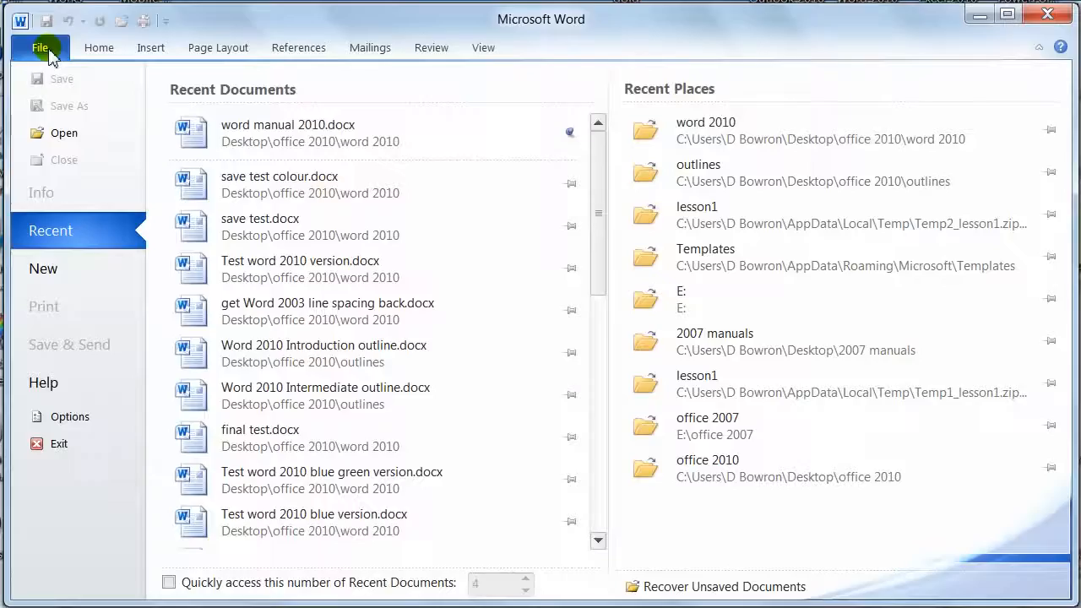
pyautogui.click(62, 136)
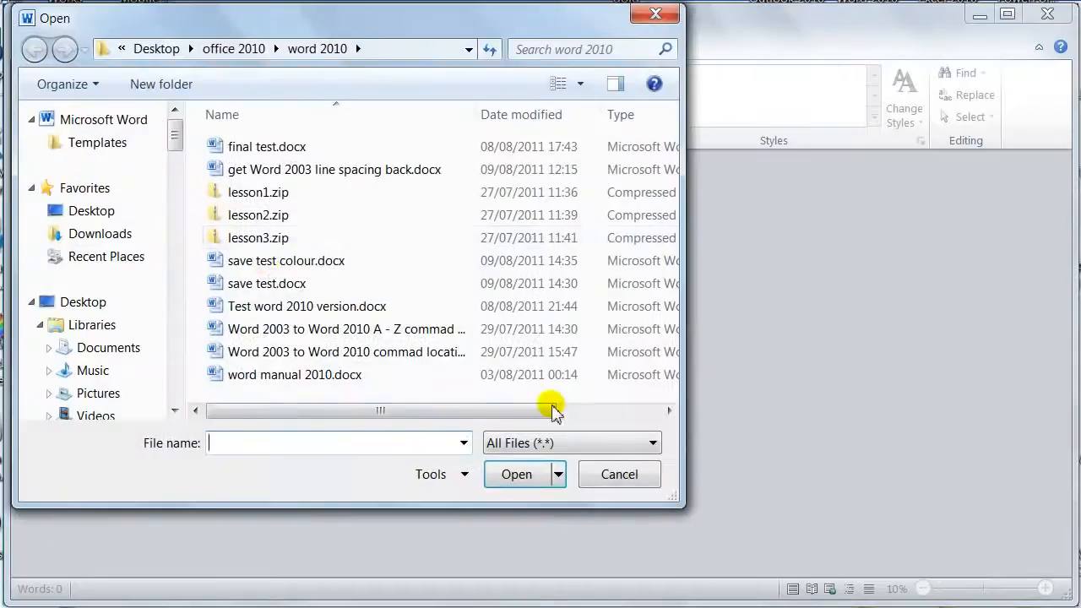
pyautogui.click(618, 476)
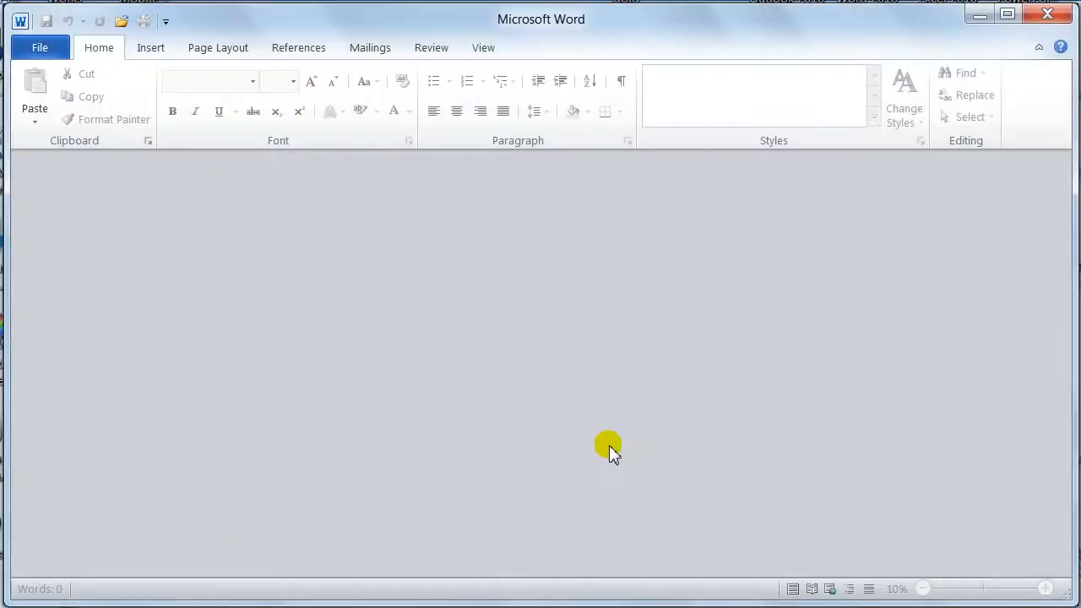
# Open save test colour.docx from the word 2010 folder.
pyautogui.hotkey('ctrl', 'o')
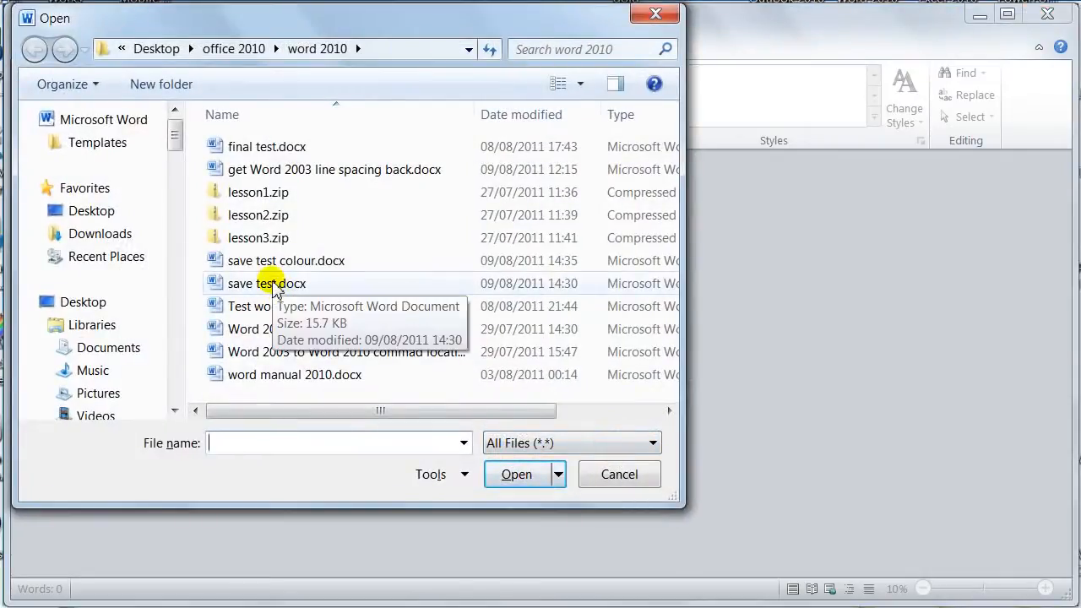
pyautogui.doubleClick(261, 260)
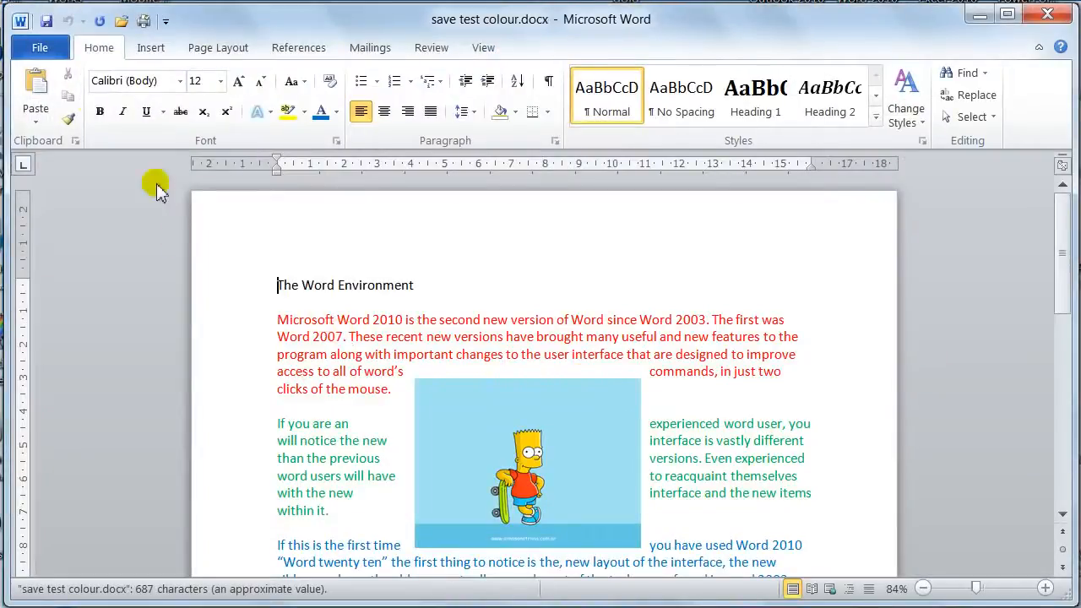
# Close Word after viewing the document's file information.
pyautogui.click(42, 51)
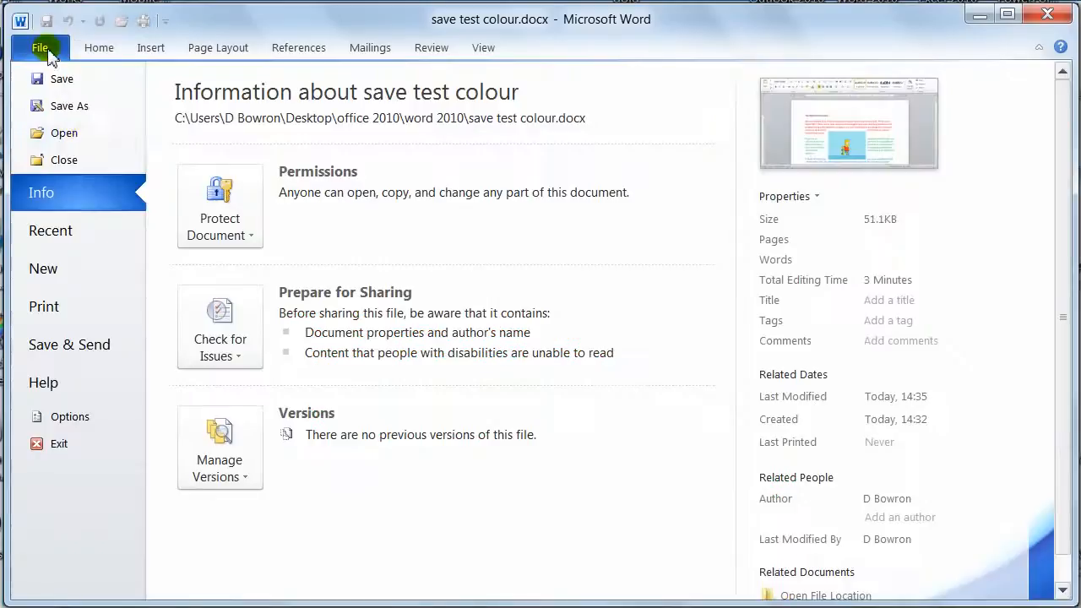
pyautogui.click(40, 49)
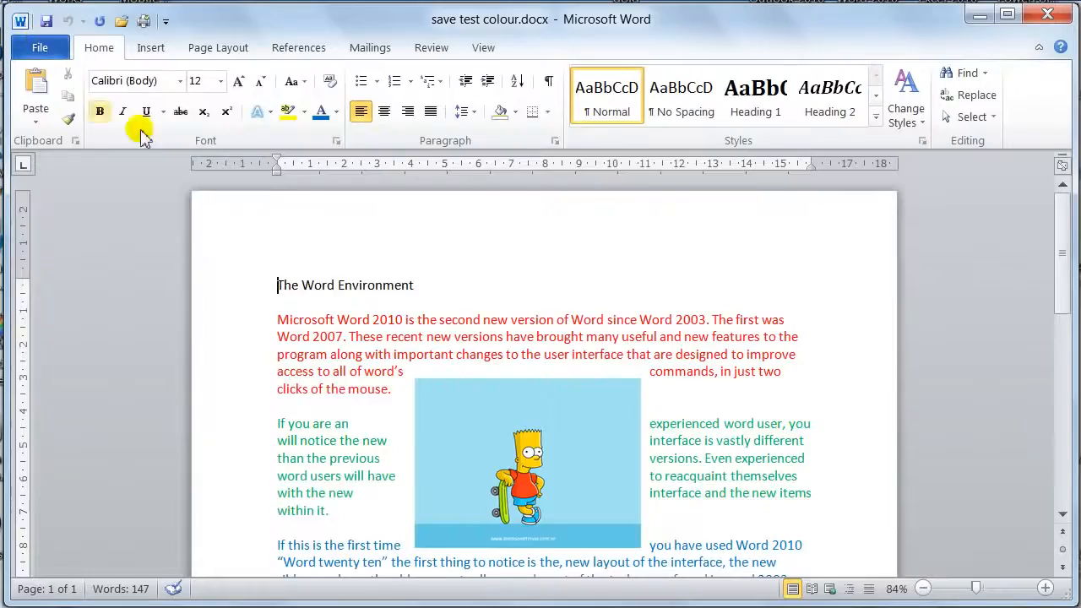
pyautogui.click(1056, 17)
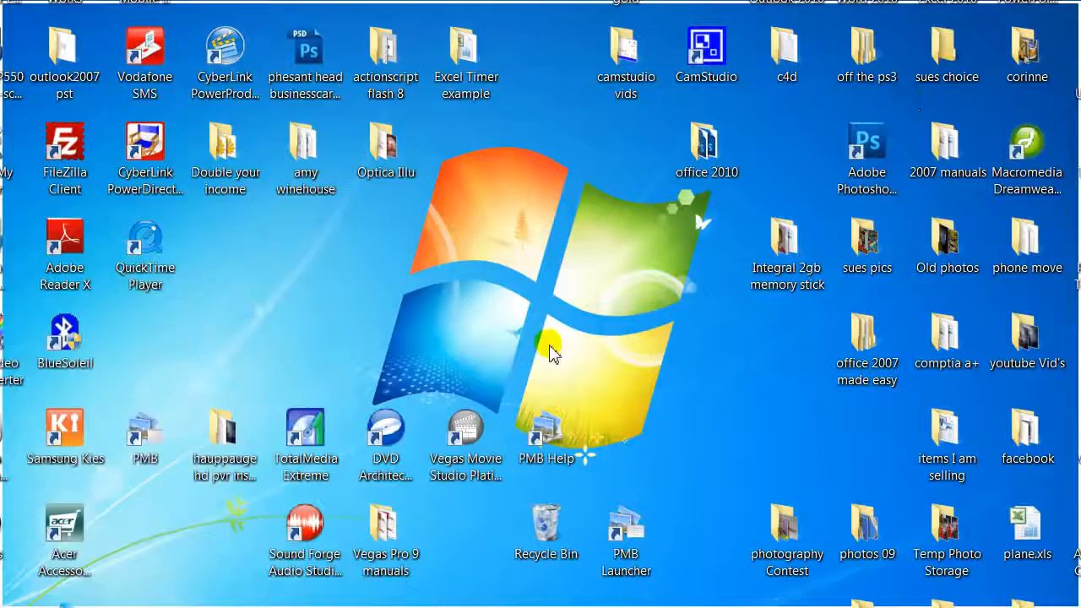